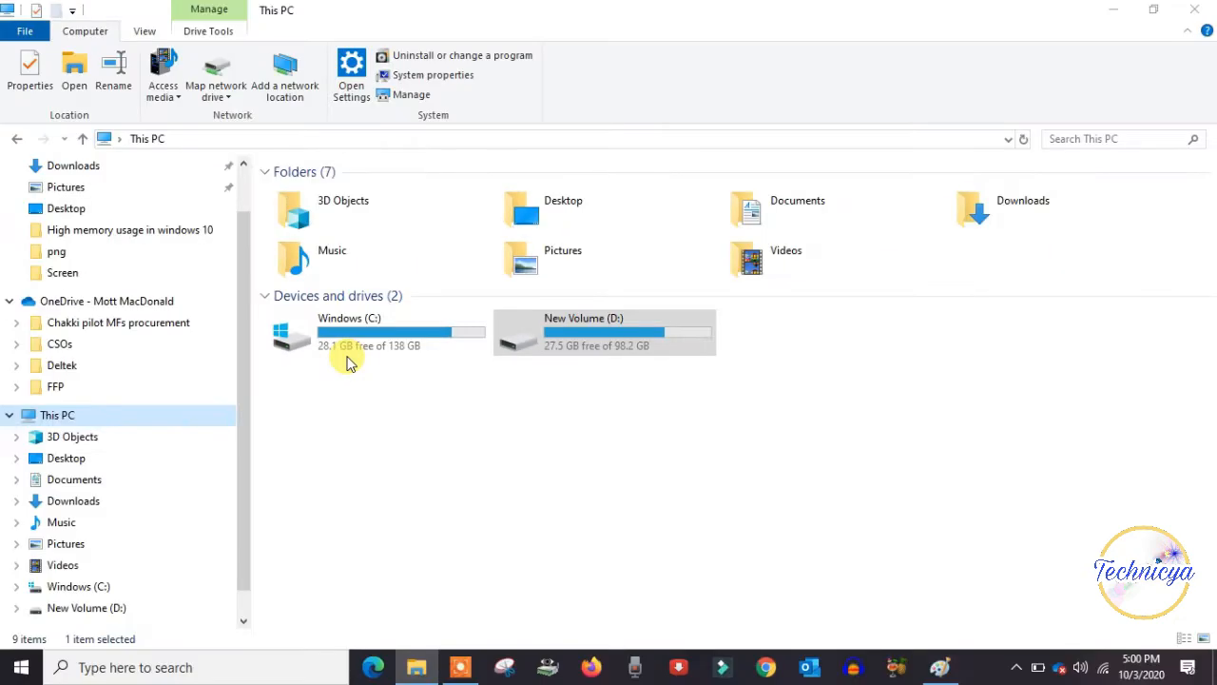
# Step: Open the user's temporary files folder by running %temp%
pyautogui.click(298, 333)
pyautogui.press('super+r')
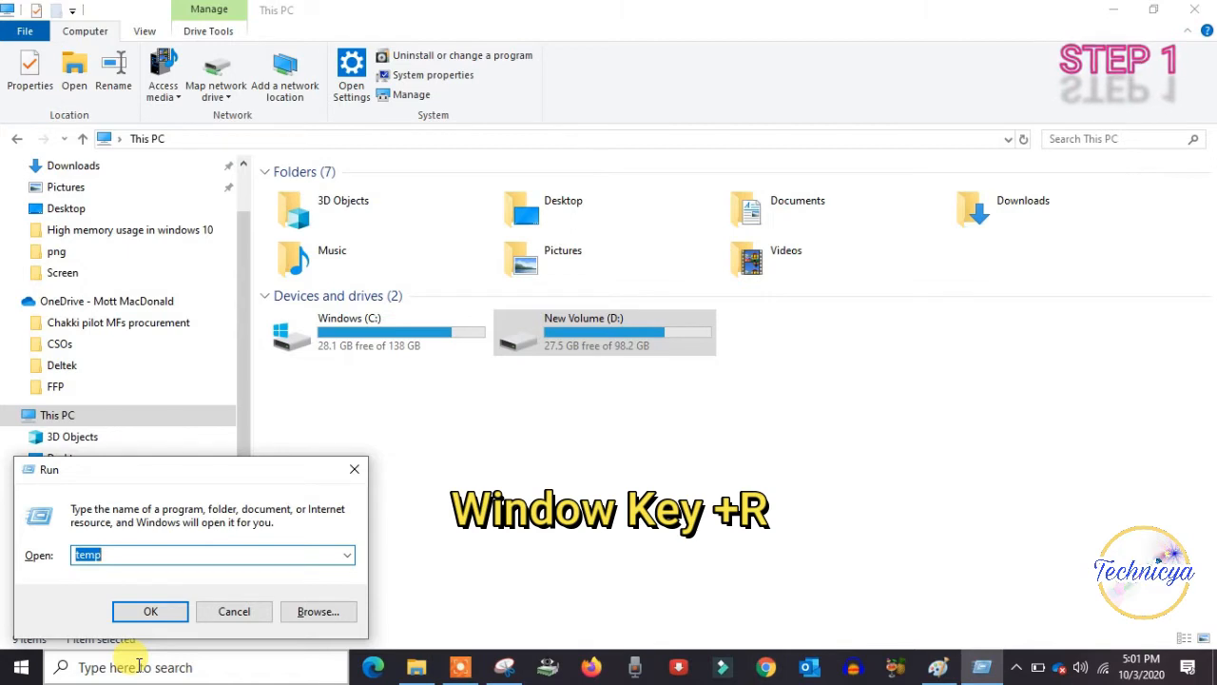
pyautogui.write('%t')
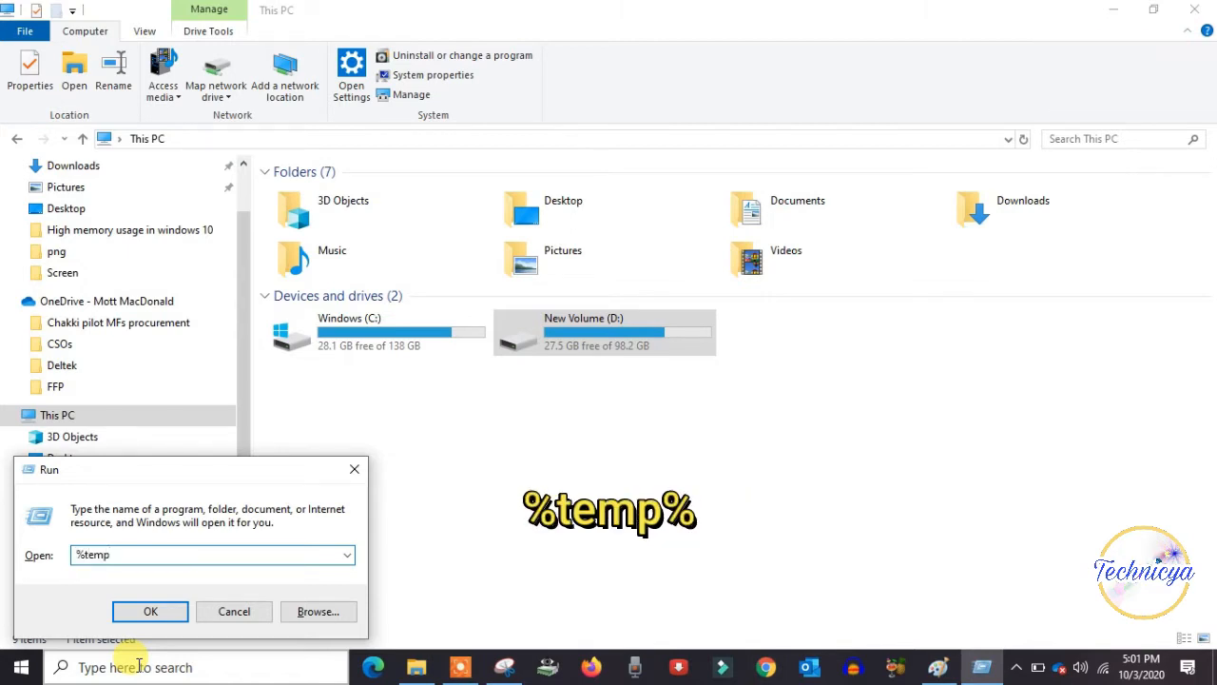
pyautogui.press('Return')
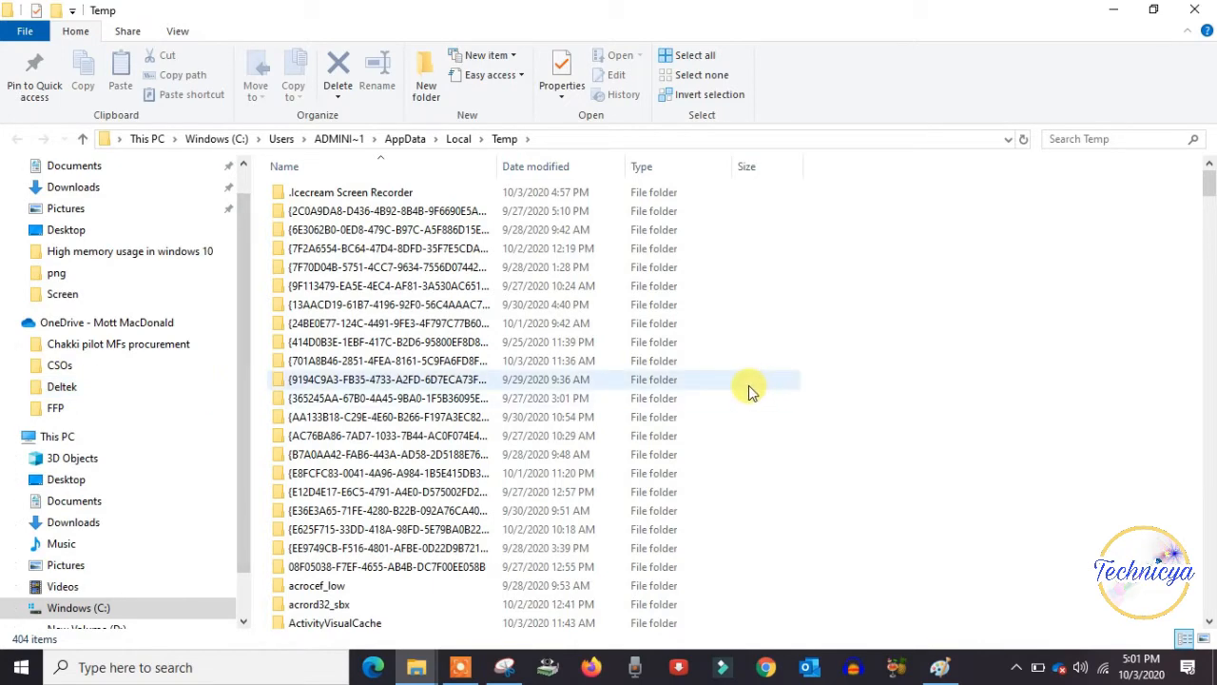
# Step: Permanently delete all items in the user's Temp folder, bypassing the recycle bin
pyautogui.scroll(-4, 738, 352)
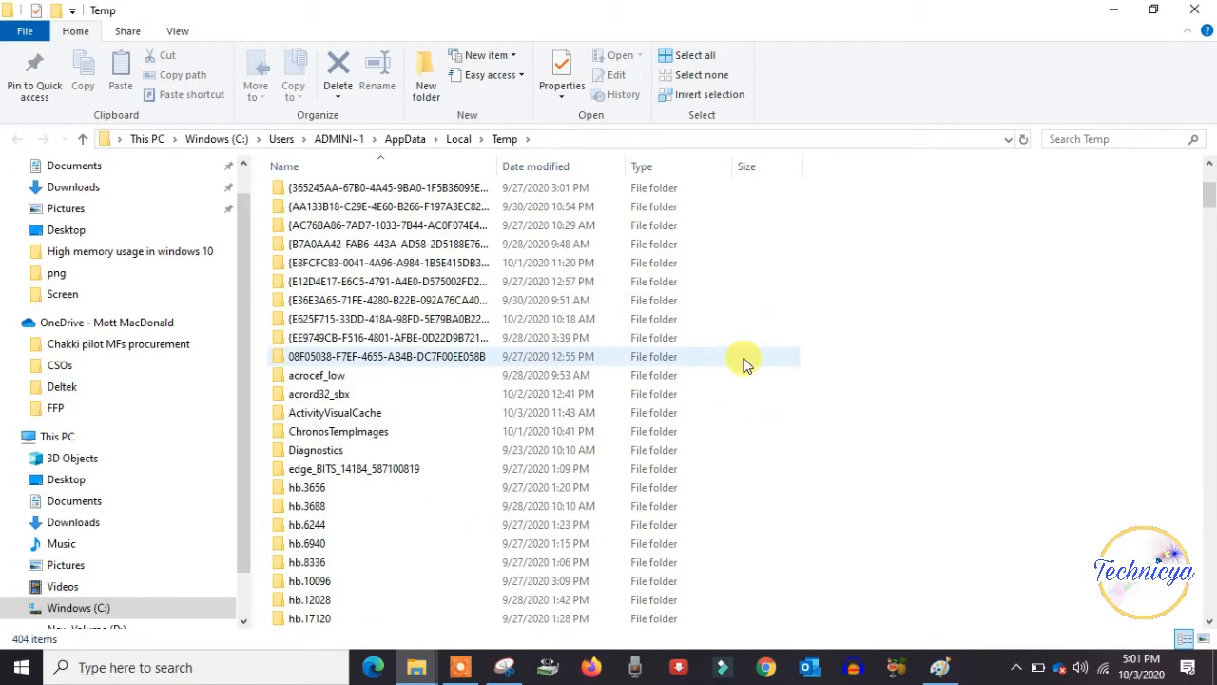
pyautogui.hotkey('ctrl', 'a')
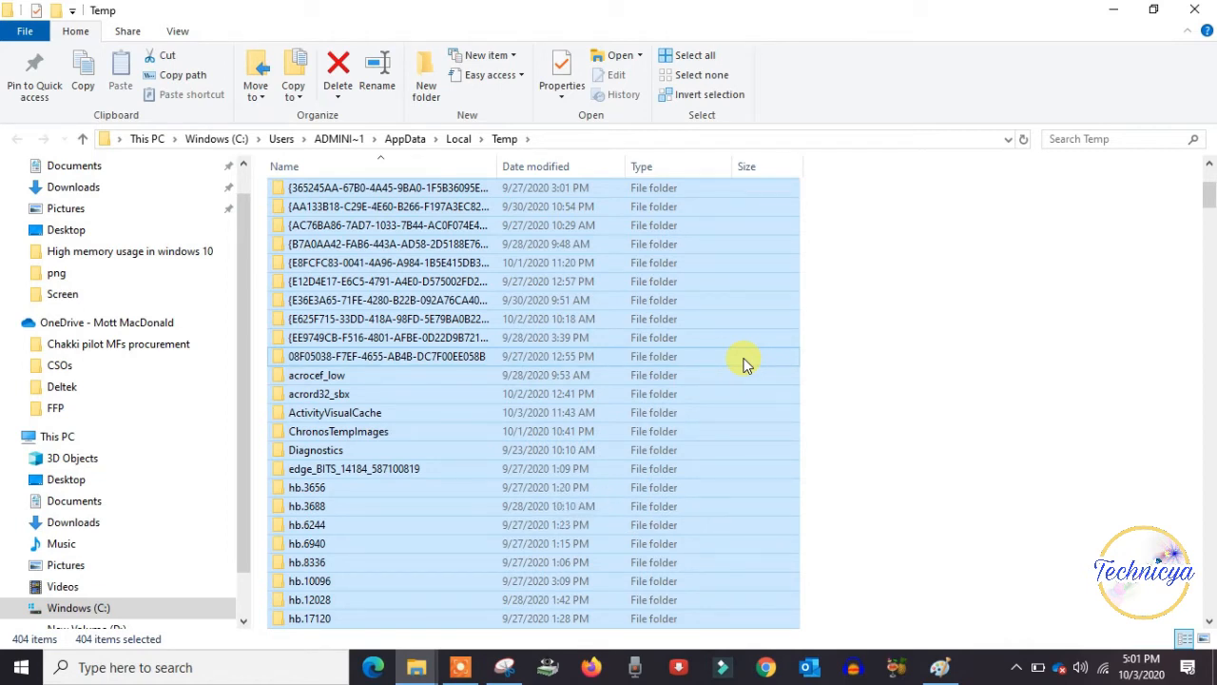
pyautogui.hotkey('shift', 'Delete')
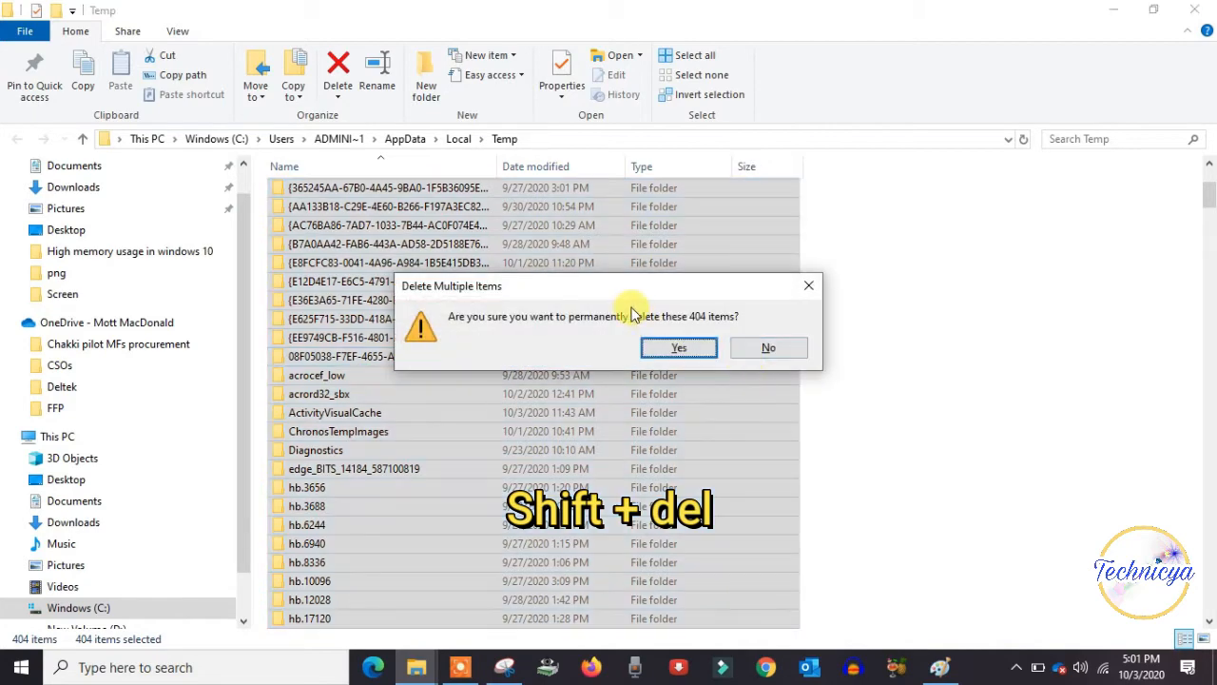
pyautogui.click(681, 349)
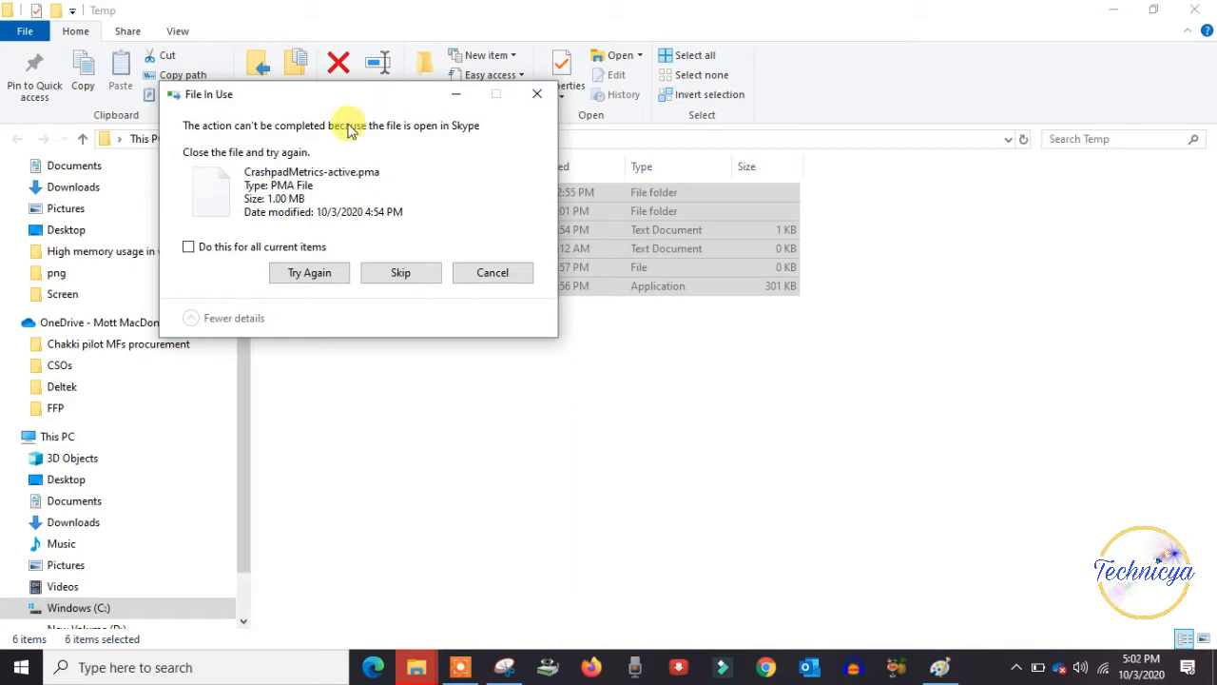
# Step: Skip the files in use by other programs during the deletion, applying the choice to all current items
pyautogui.click(390, 278)
pyautogui.click(390, 278)
pyautogui.click(396, 293)
pyautogui.click(396, 293)
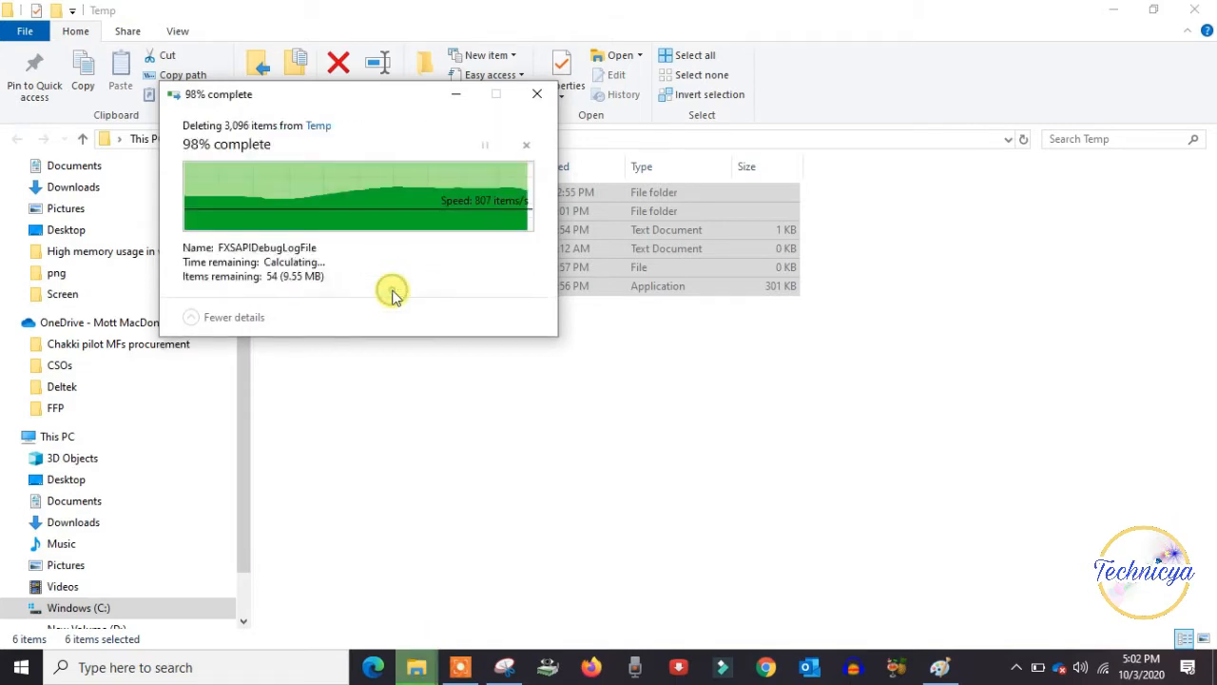
pyautogui.click(395, 291)
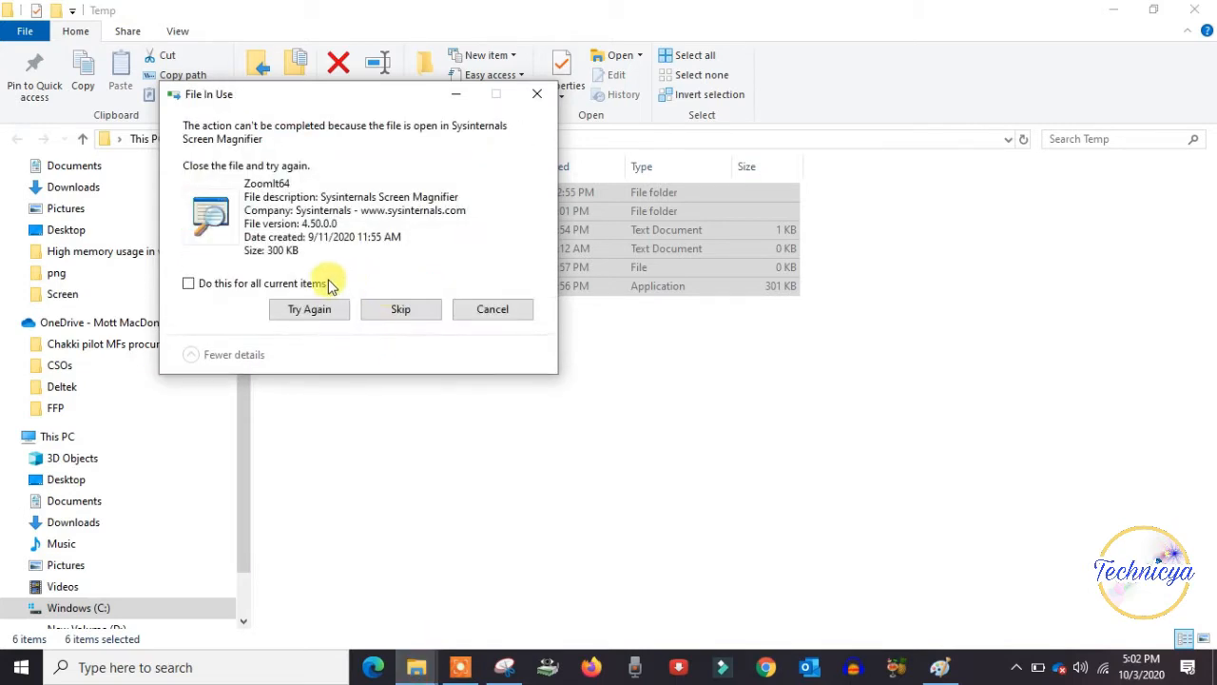
pyautogui.click(306, 282)
pyautogui.click(394, 310)
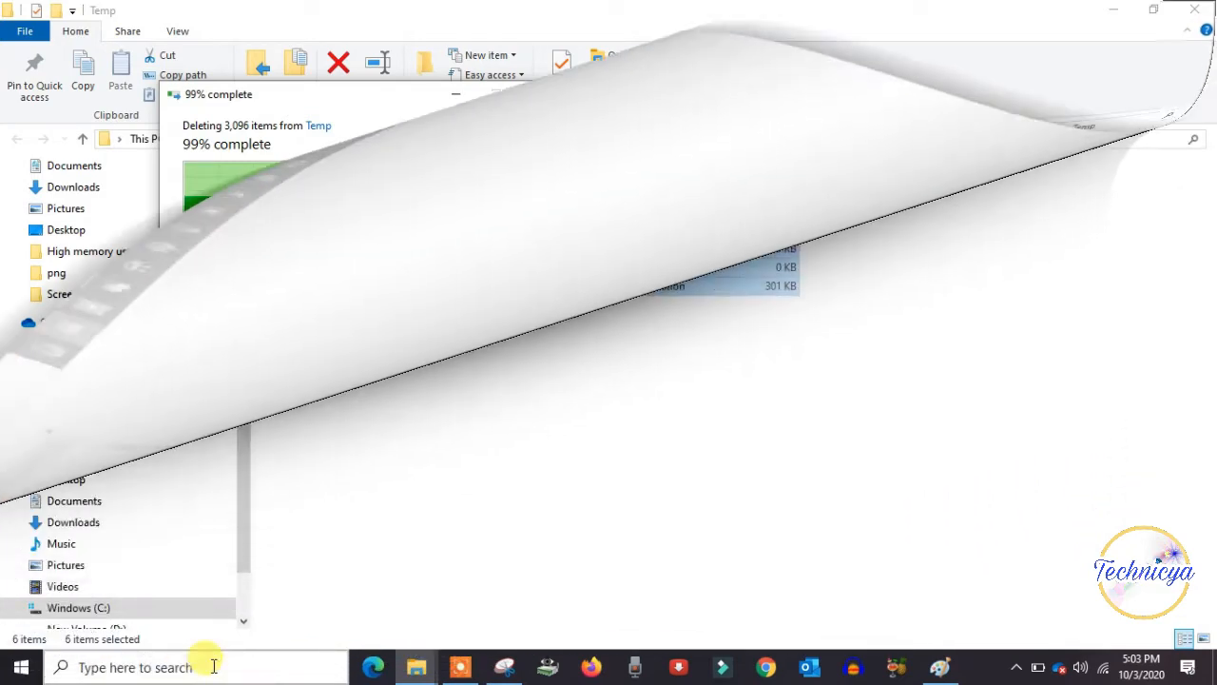
# Step: Open the Windows Temp folder by running temp
pyautogui.click(213, 666)
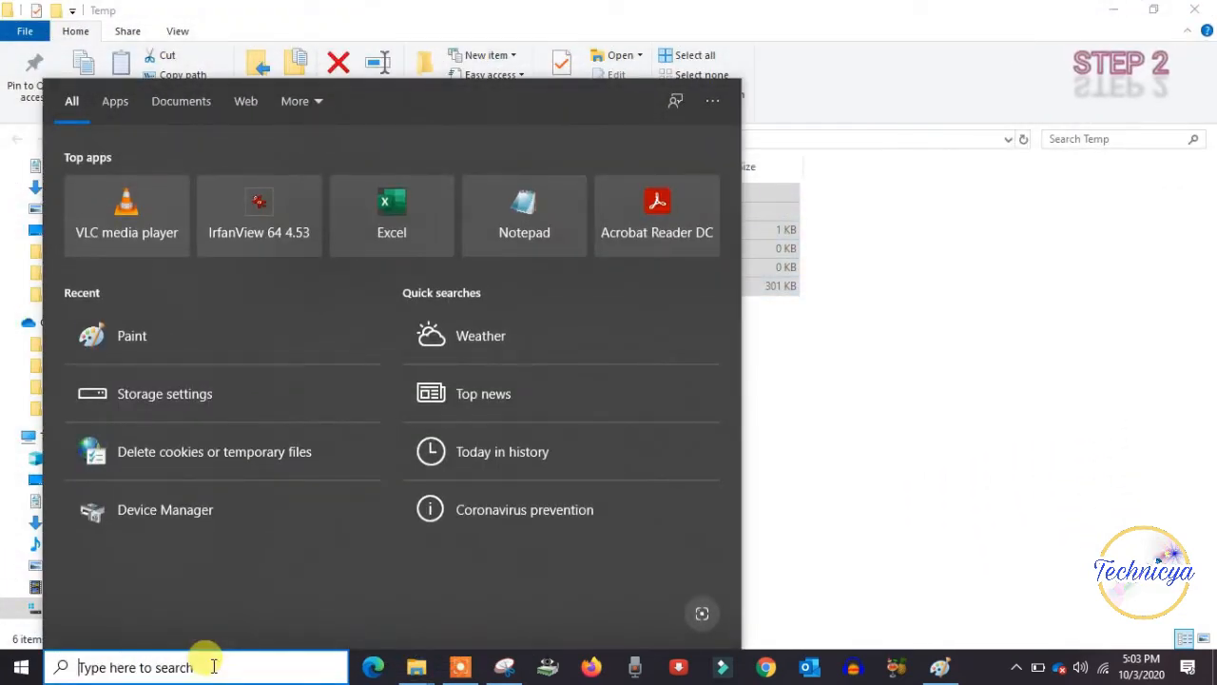
pyautogui.press('super+r')
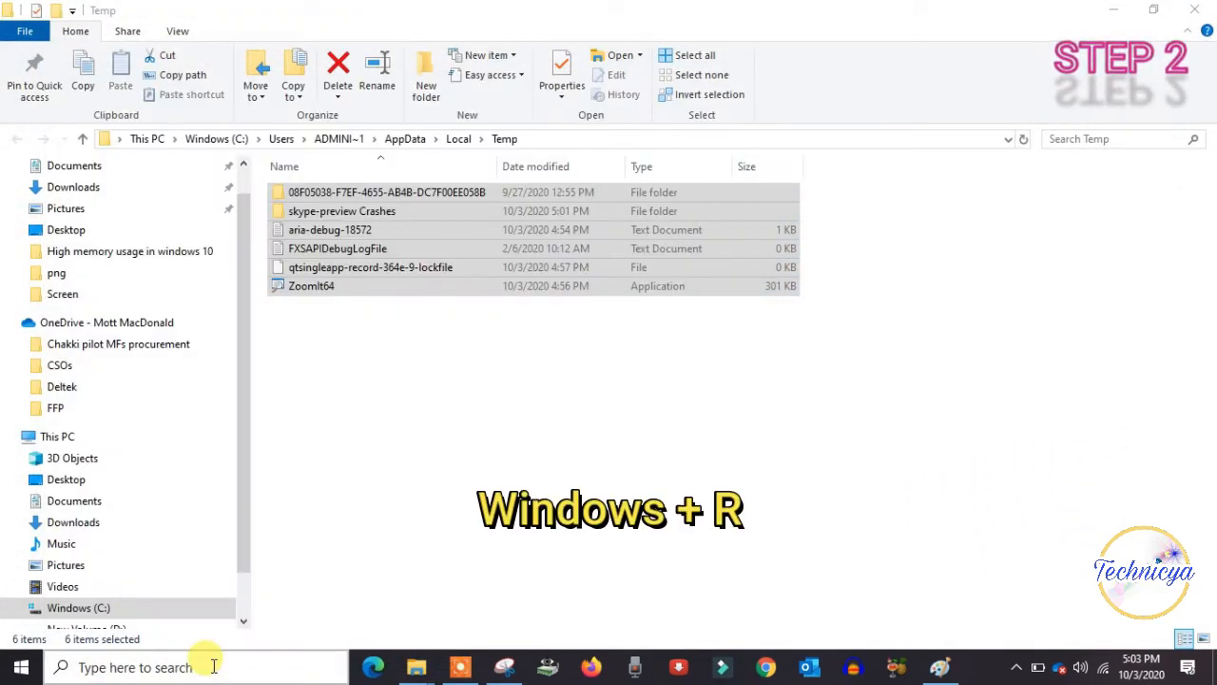
pyautogui.press('super+r')
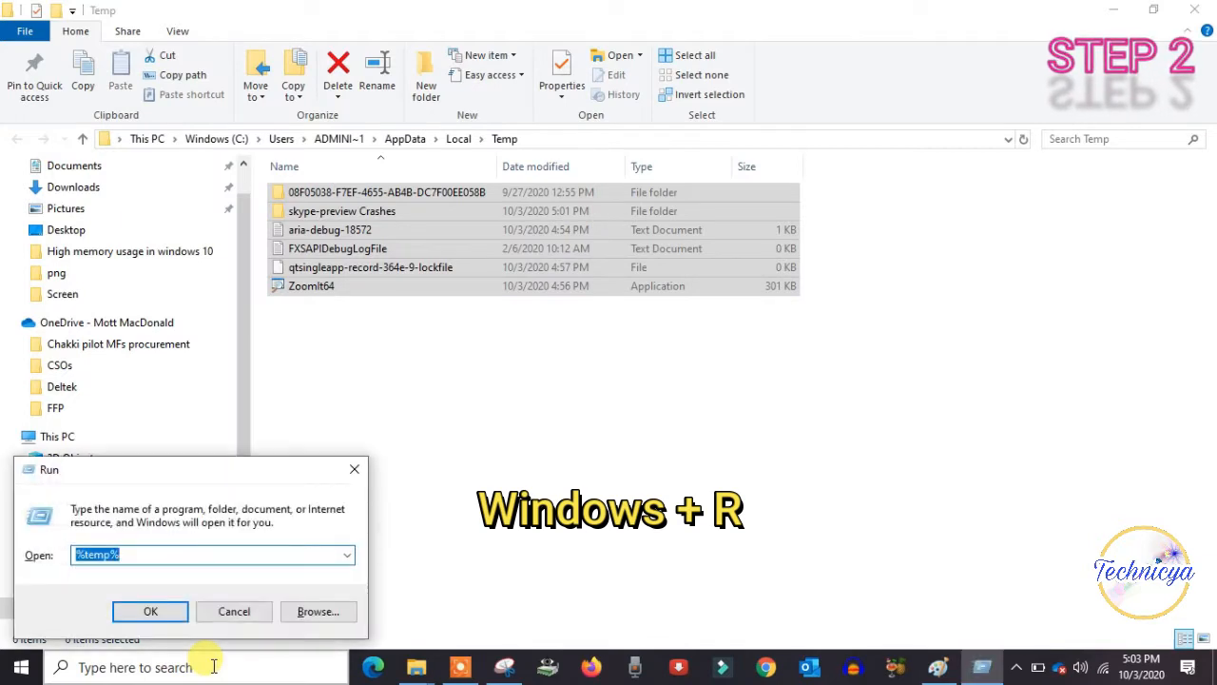
pyautogui.write('temp')
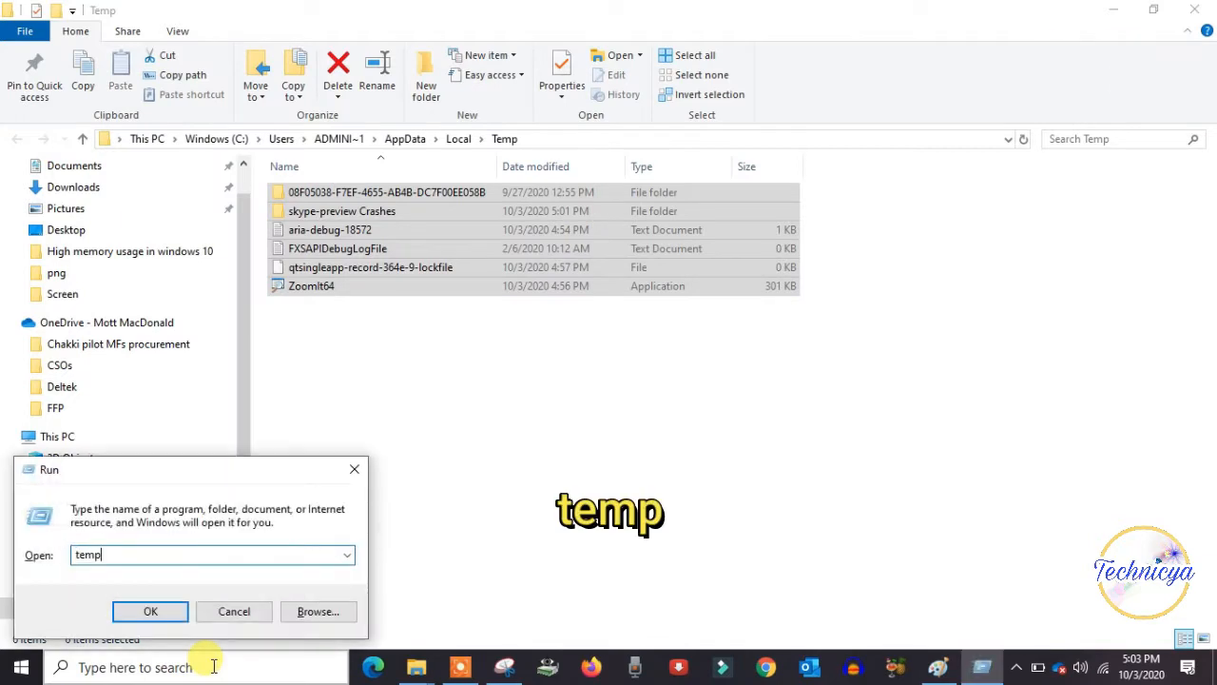
pyautogui.press('Return')
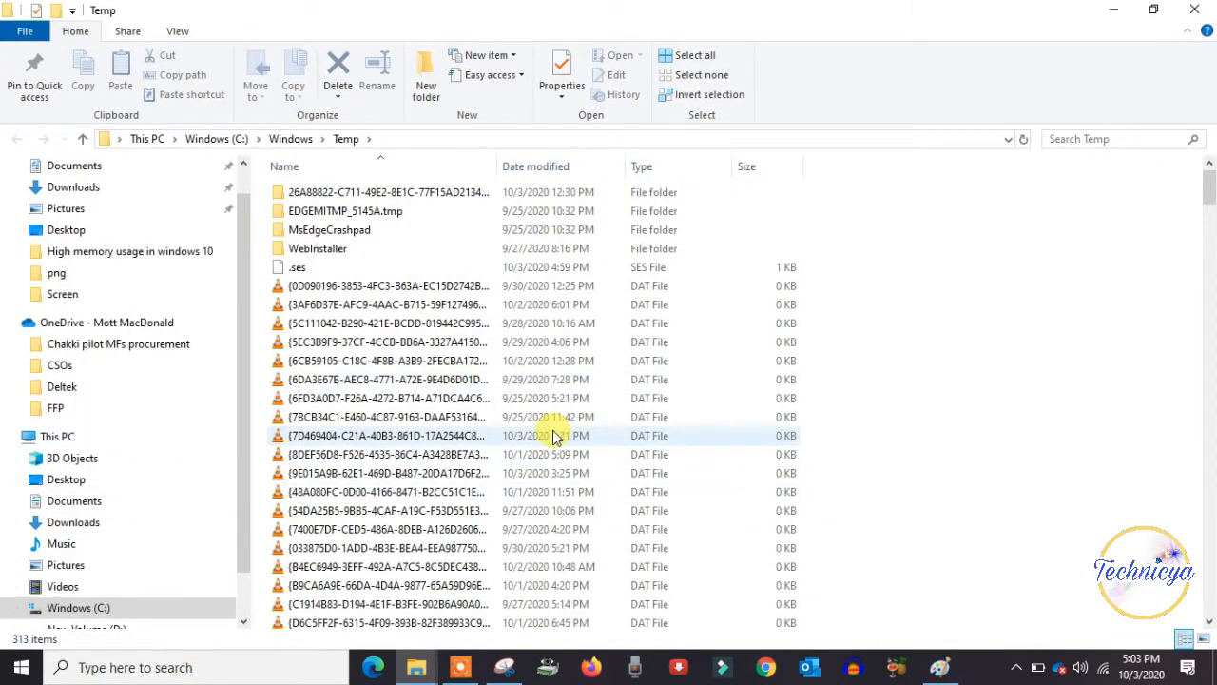
# Step: Permanently delete everything in the Windows Temp folder, continuing with administrator permission and skipping the files in use
pyautogui.scroll(-10, 554, 436)
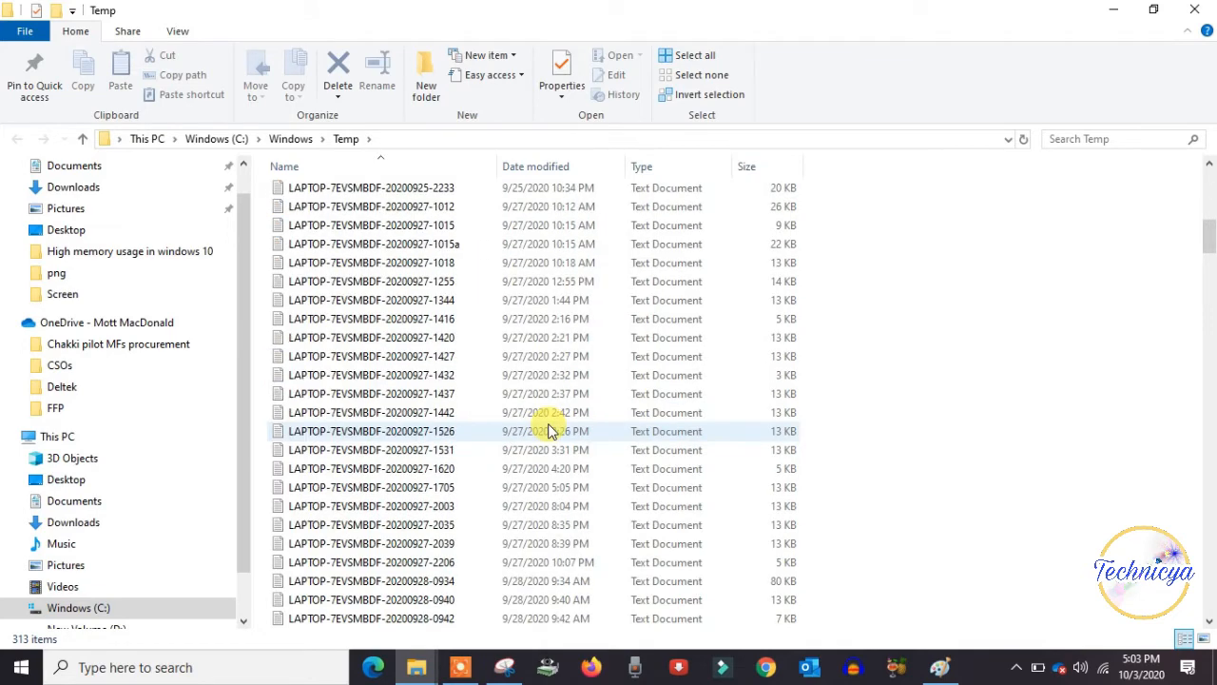
pyautogui.hotkey('ctrl', 'a')
pyautogui.hotkey('shift', 'Delete')
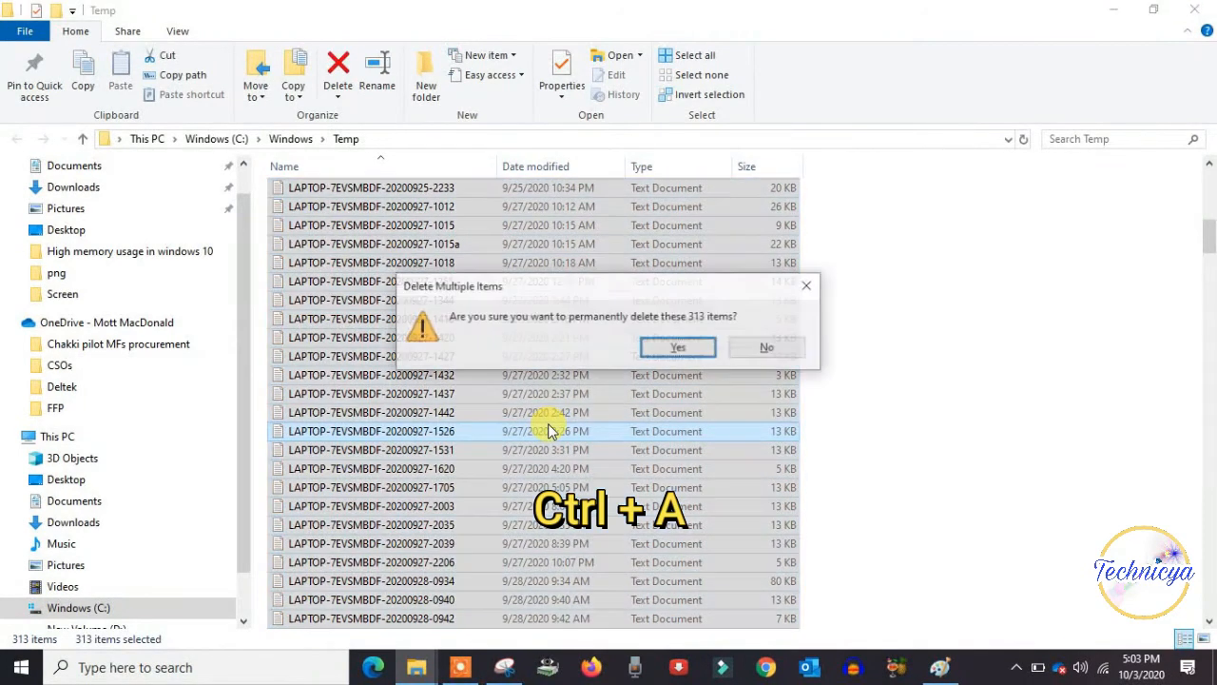
pyautogui.click(665, 351)
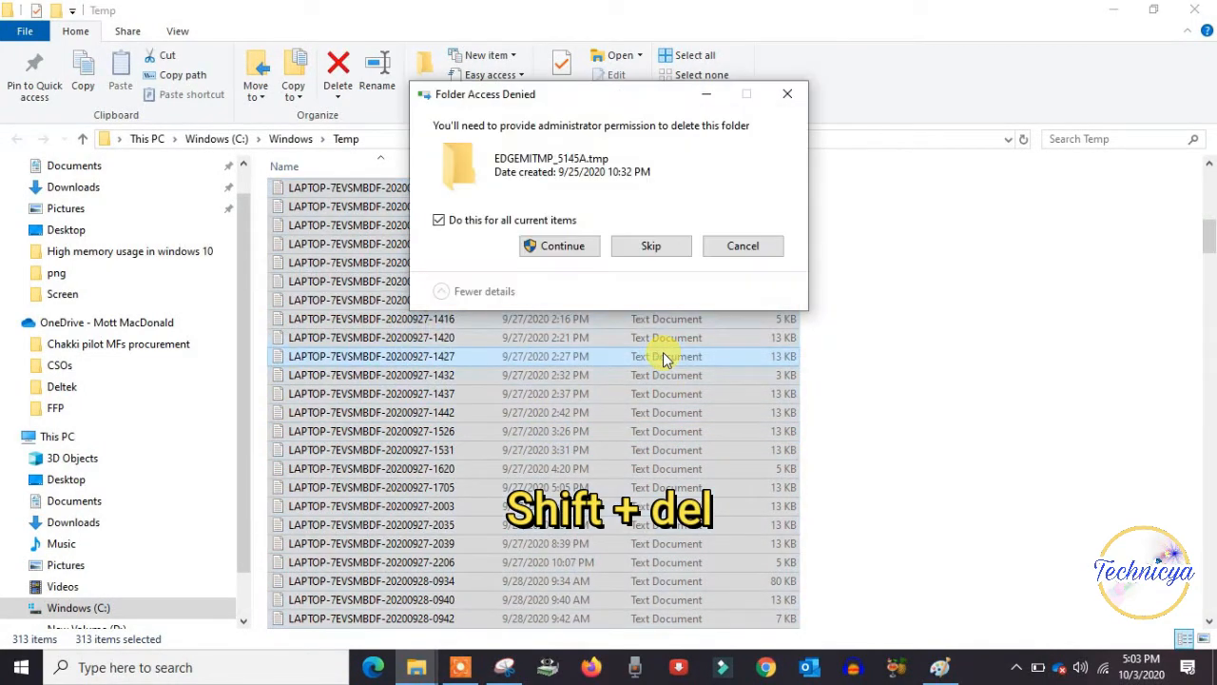
pyautogui.click(561, 250)
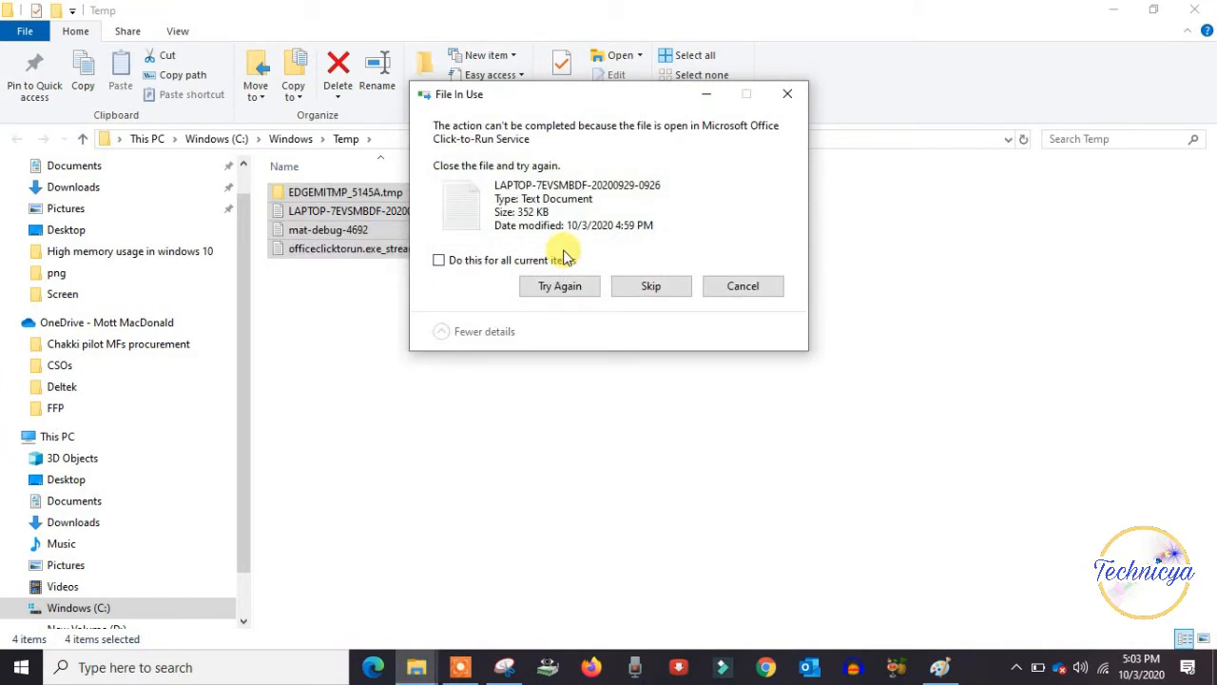
pyautogui.click(542, 262)
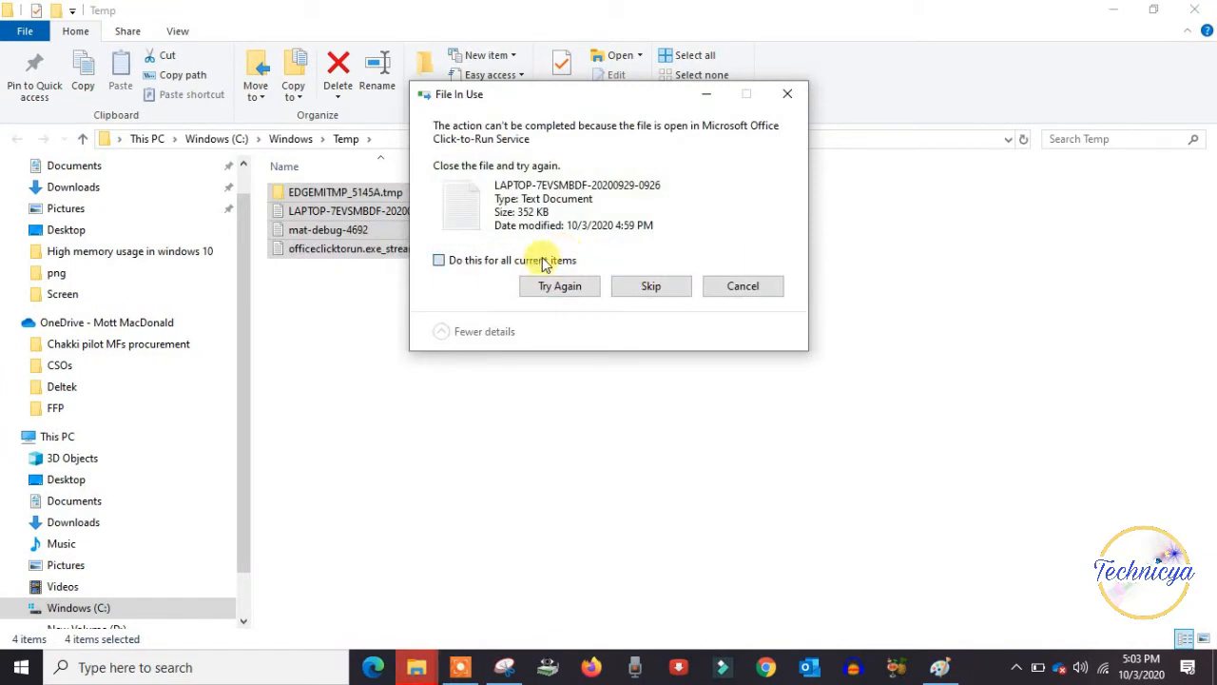
pyautogui.click(638, 288)
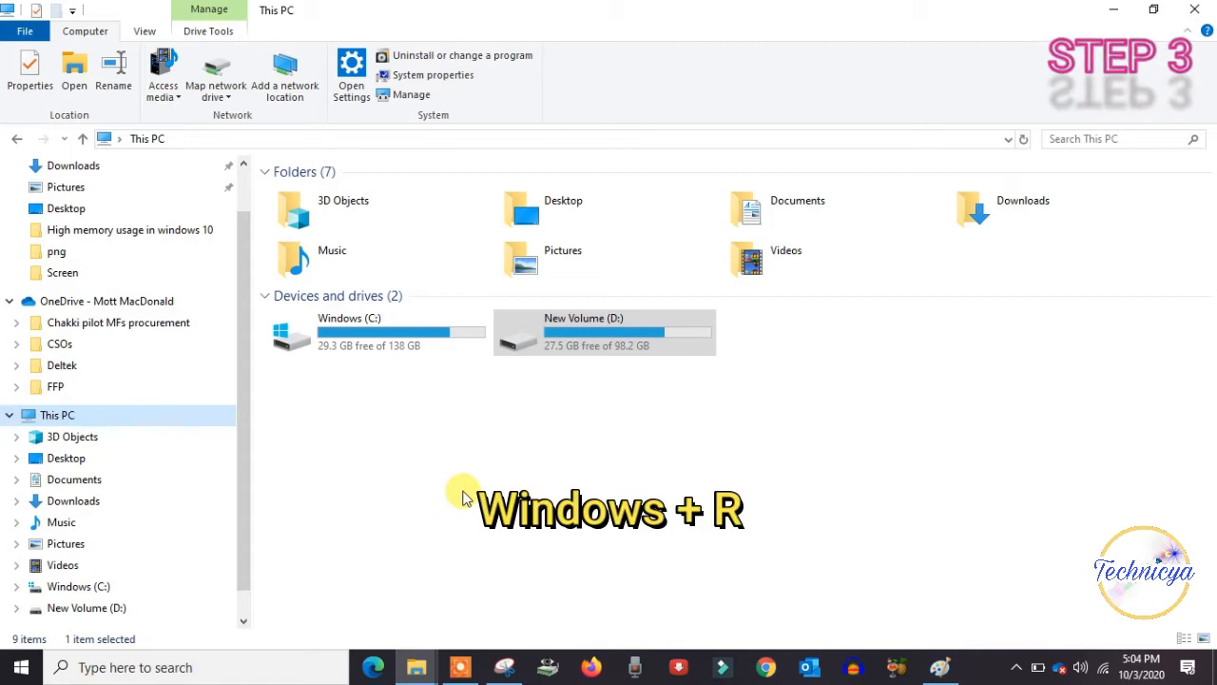
# Step: Open the Windows Prefetch folder by running prefetch
pyautogui.press('super+r')
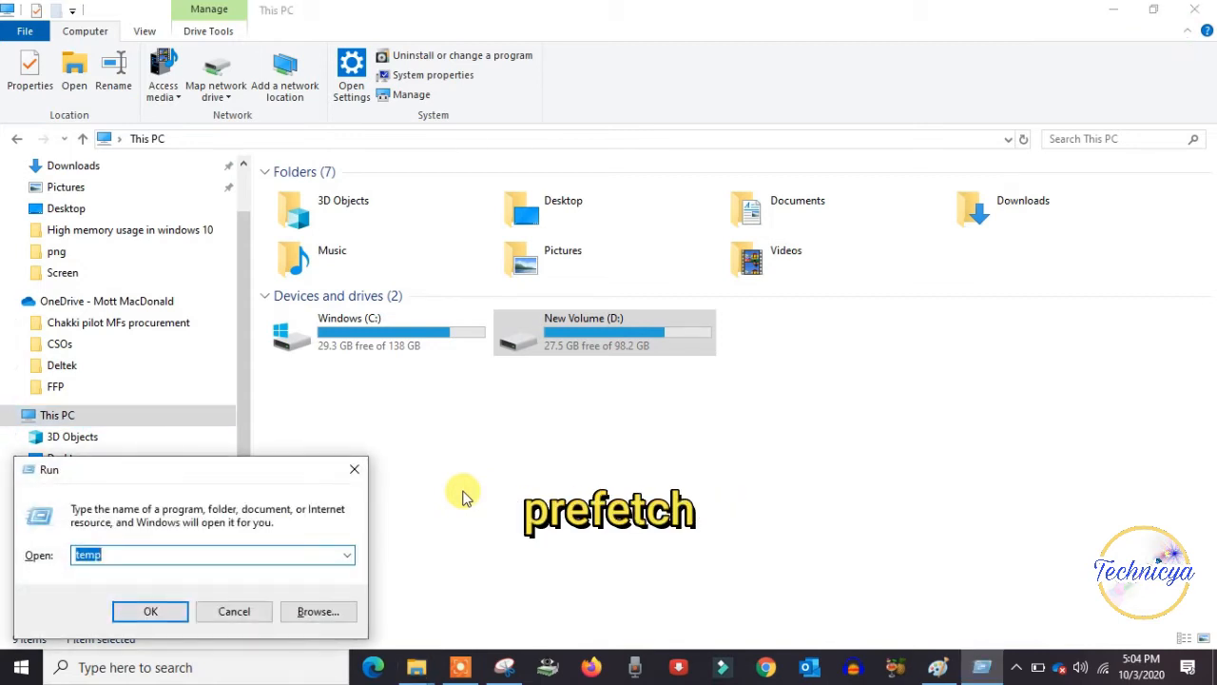
pyautogui.write('pre')
pyautogui.write('fe')
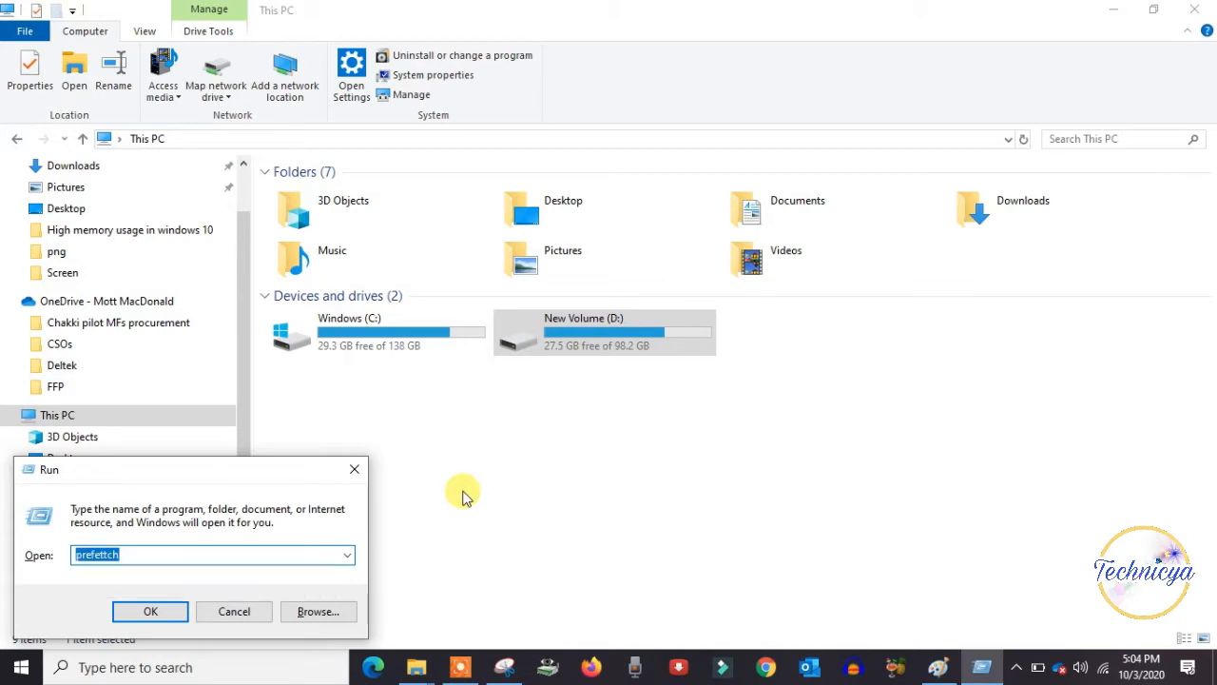
pyautogui.write('pr')
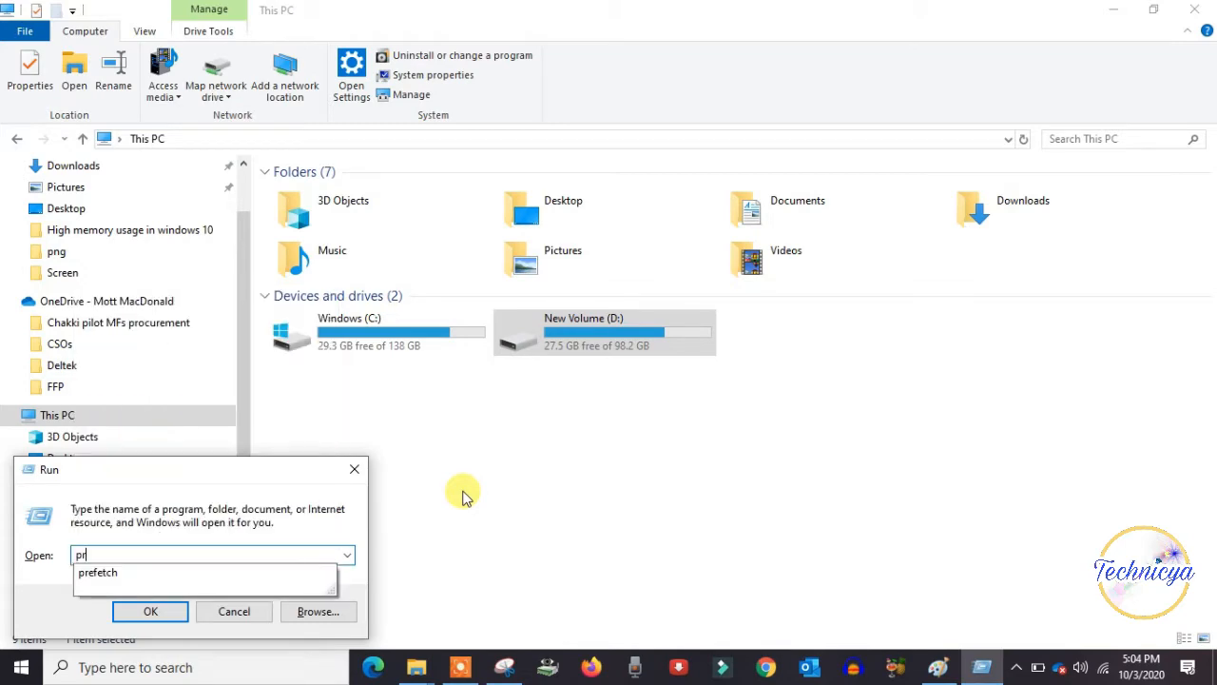
pyautogui.write('efetch')
pyautogui.press('Return')
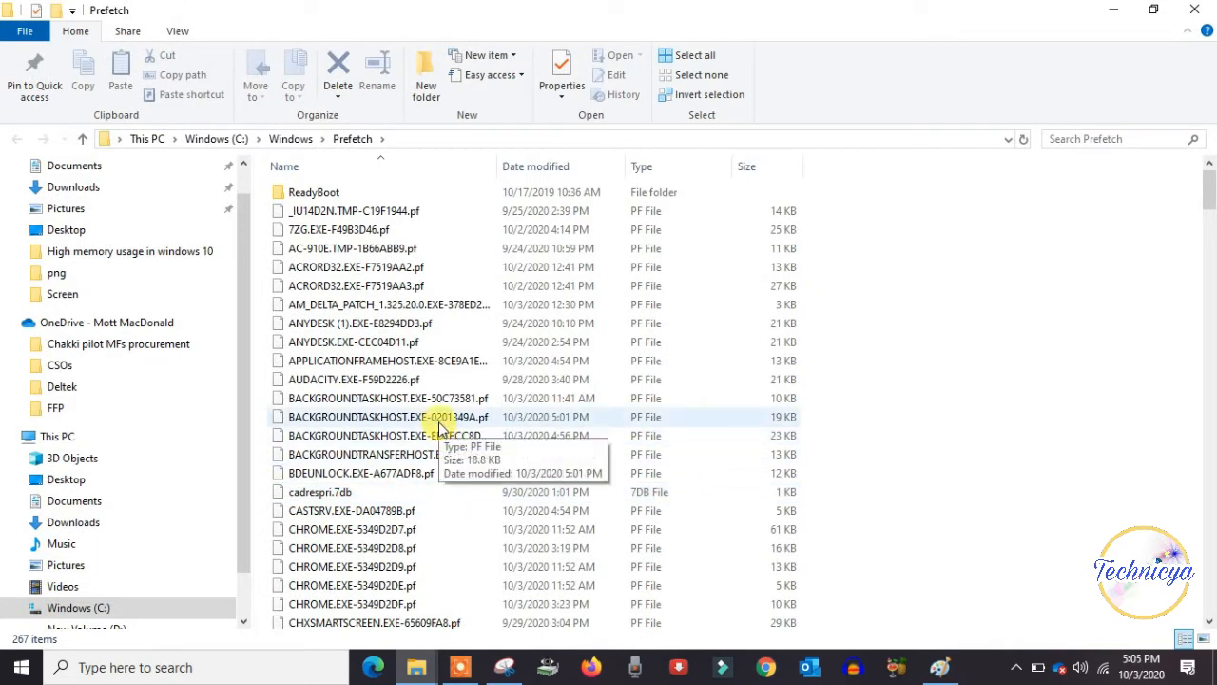
# Step: Permanently delete all items in the Prefetch folder, granting administrator permission and skipping whatever cannot be removed
pyautogui.hotkey('ctrl', 'a')
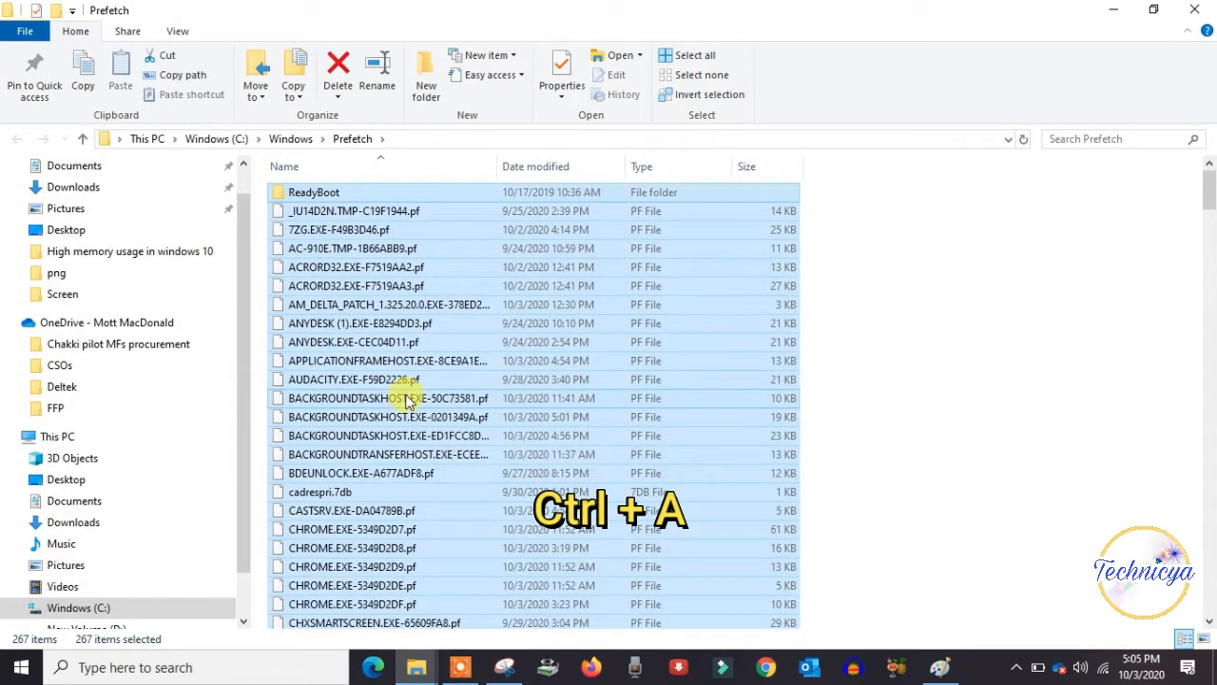
pyautogui.hotkey('shift', 'Delete')
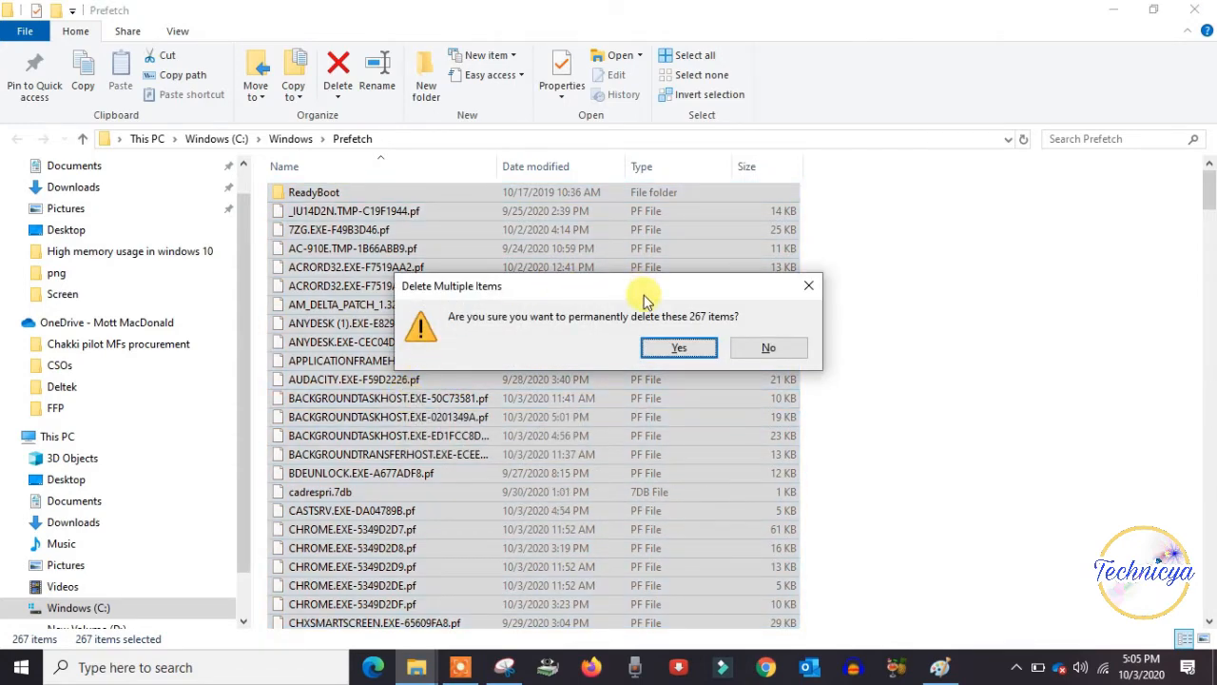
pyautogui.click(679, 347)
pyautogui.click(525, 247)
pyautogui.click(631, 276)
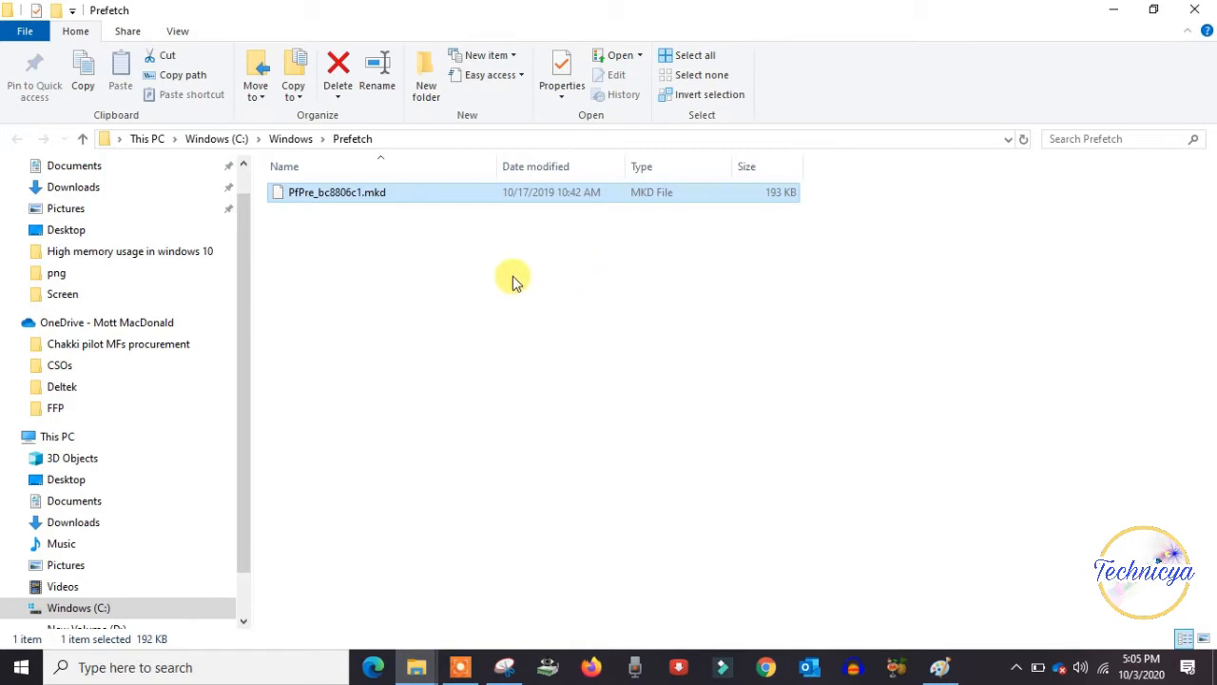
# Step: Close the Prefetch folder window and refresh the This PC view of the drives
pyautogui.hotkey('ctrl', 'a')
pyautogui.click(1195, 17)
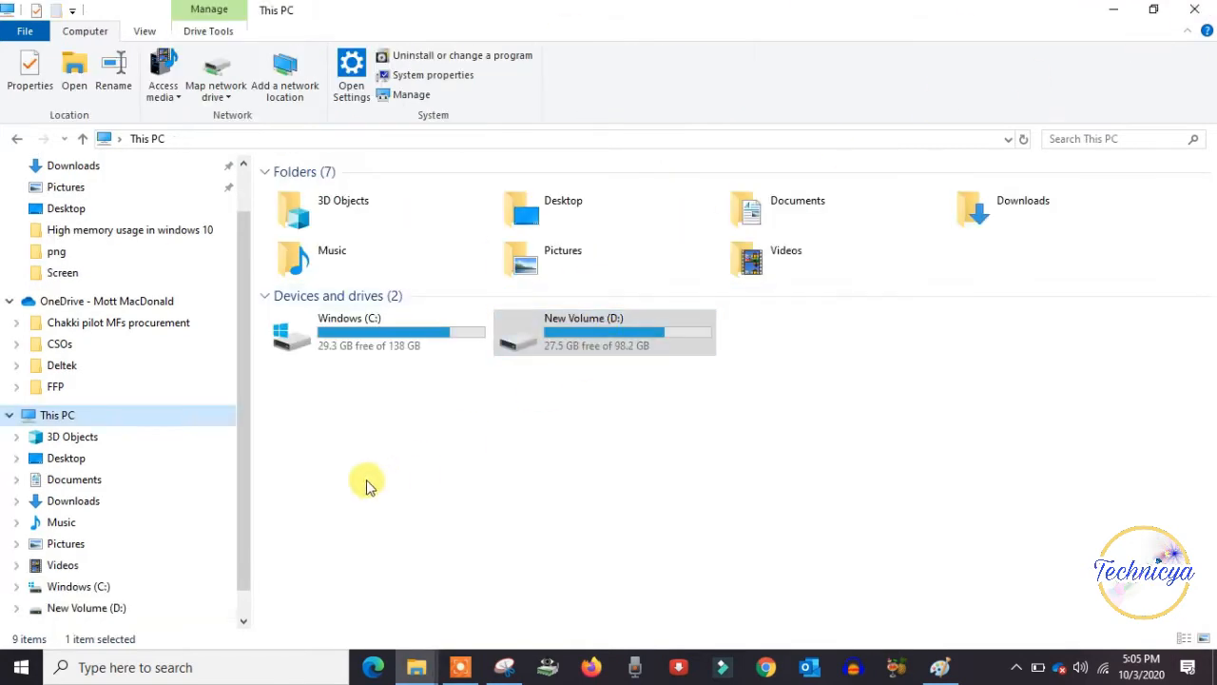
pyautogui.rightClick(373, 449)
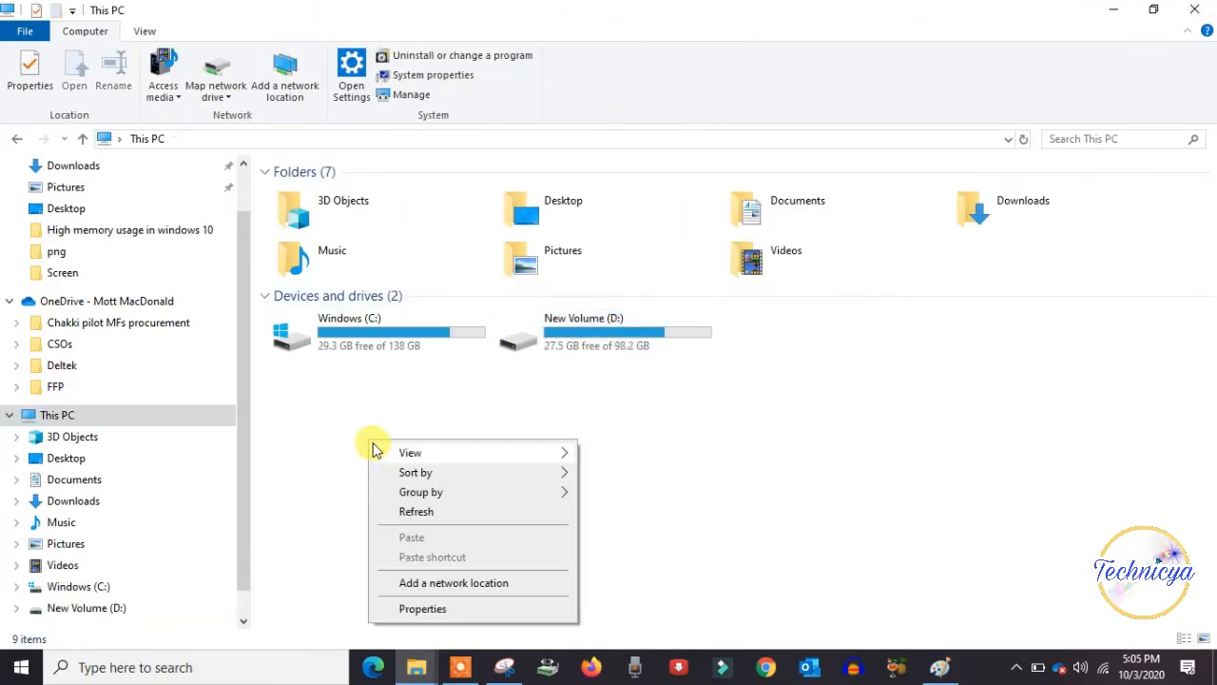
pyautogui.click(416, 512)
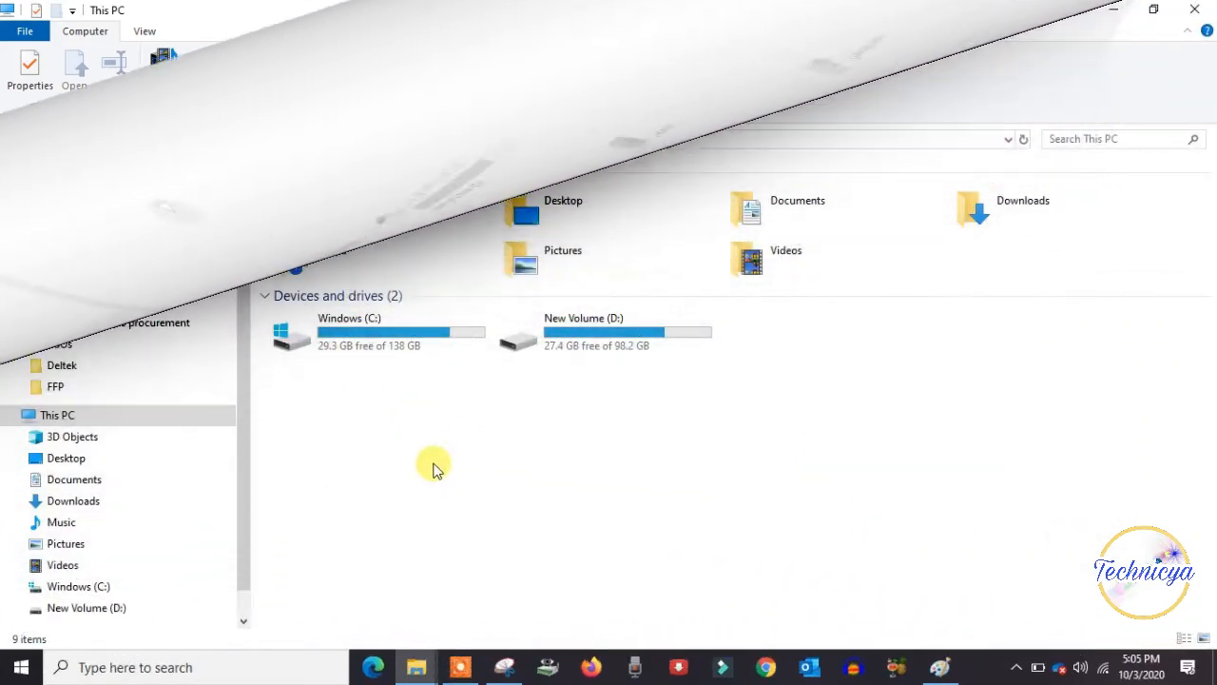
# Step: Search Windows for "storage" and open Storage settings
pyautogui.click(206, 666)
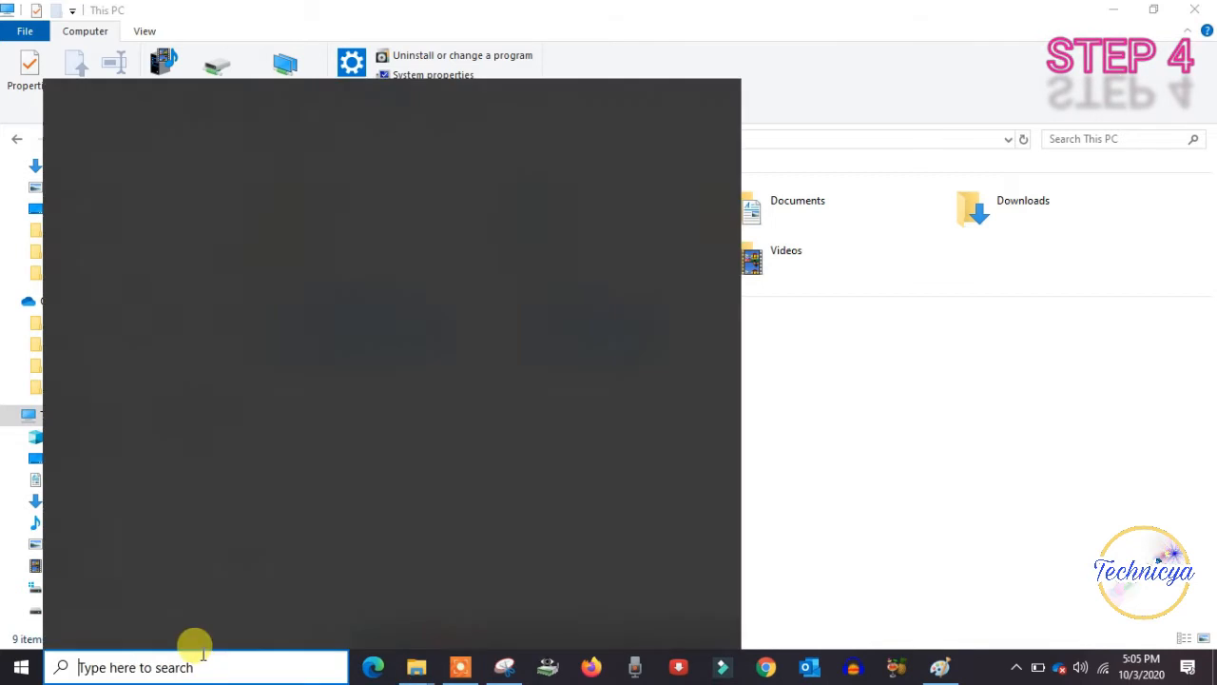
pyautogui.write('stora')
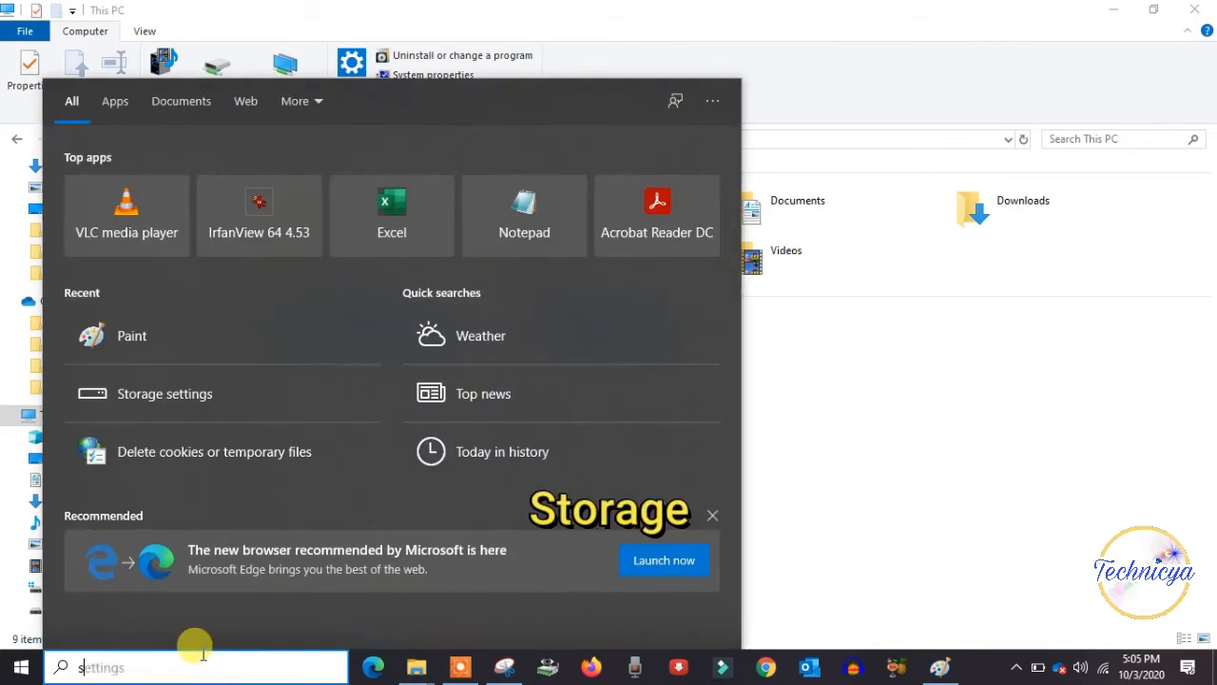
pyautogui.write('ge')
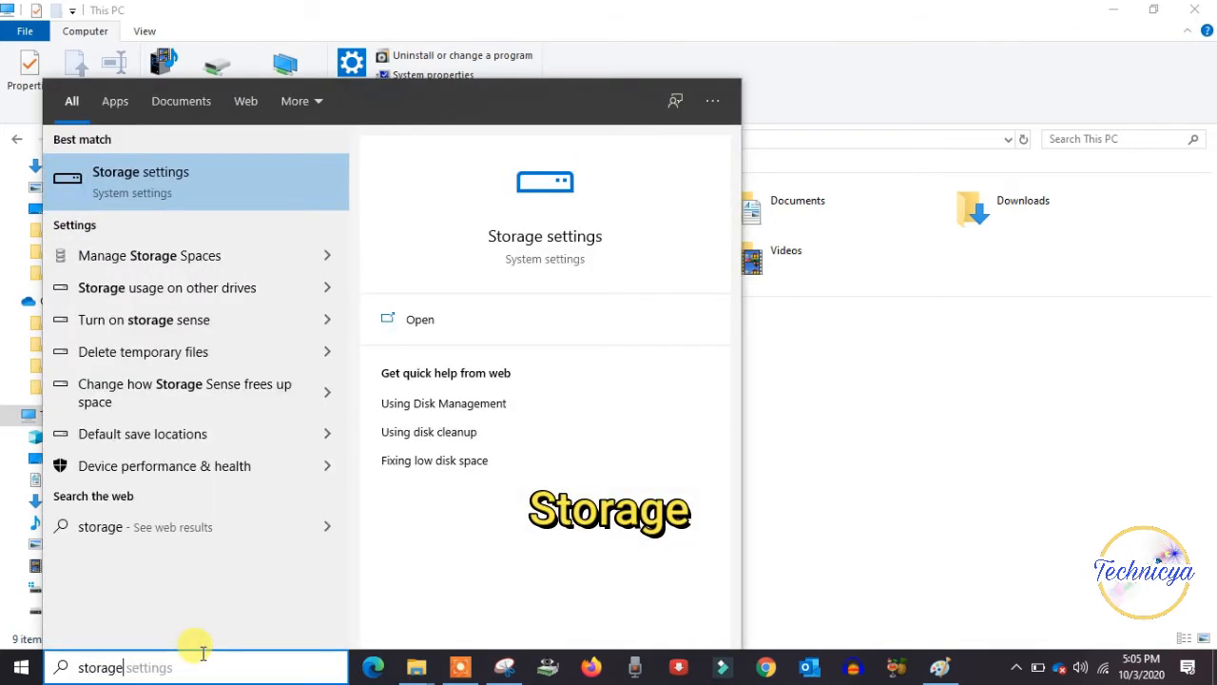
pyautogui.click(556, 238)
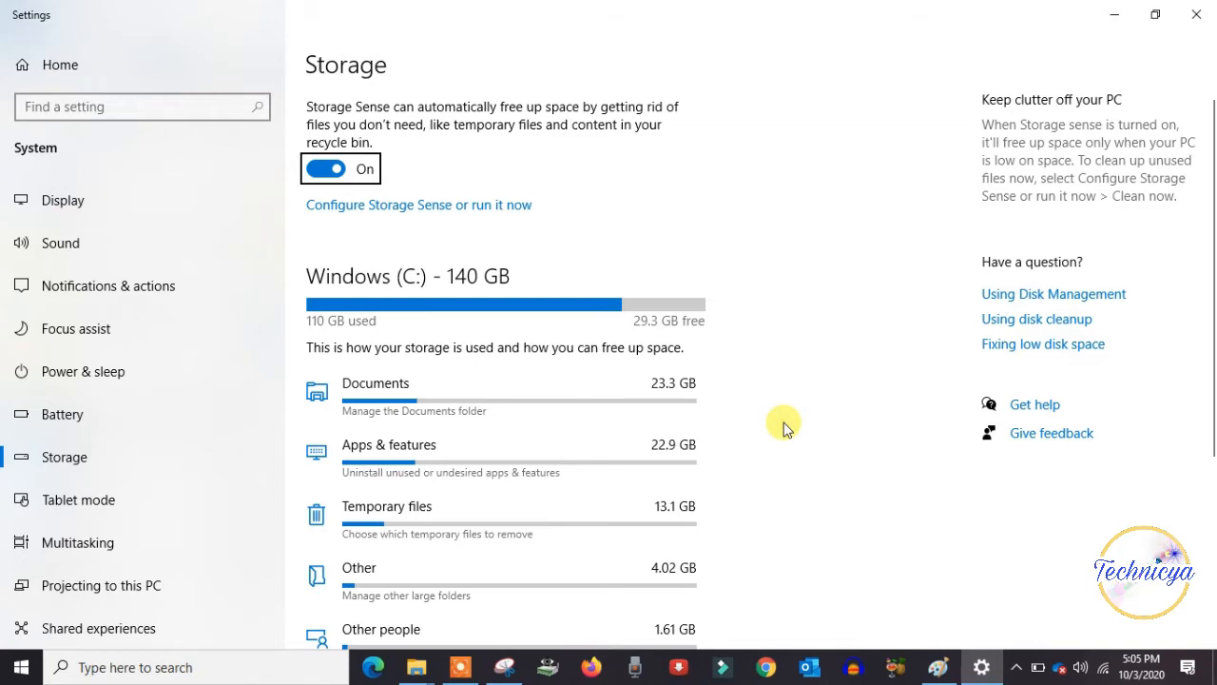
# Step: Review the storage breakdown of the Windows (C:) drive and open its Temporary files category
pyautogui.scroll(-3, 784, 428)
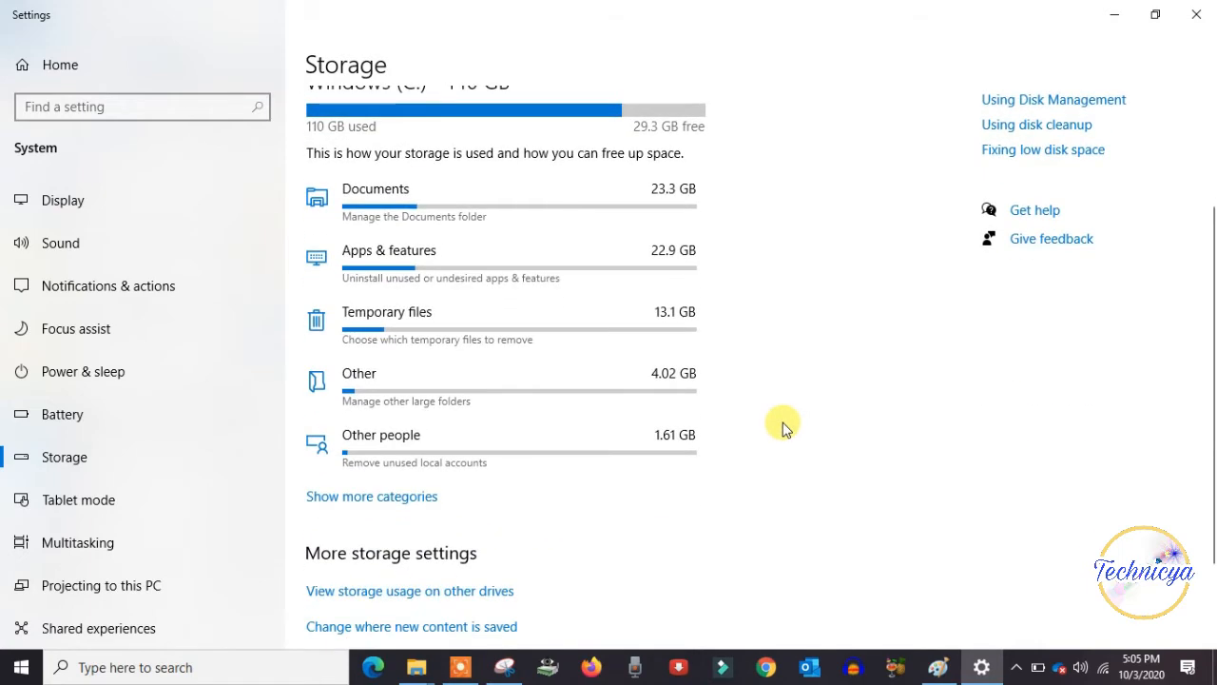
pyautogui.scroll(3, 785, 428)
pyautogui.scroll(-3, 782, 424)
pyautogui.scroll(1, 780, 421)
pyautogui.scroll(-1, 772, 392)
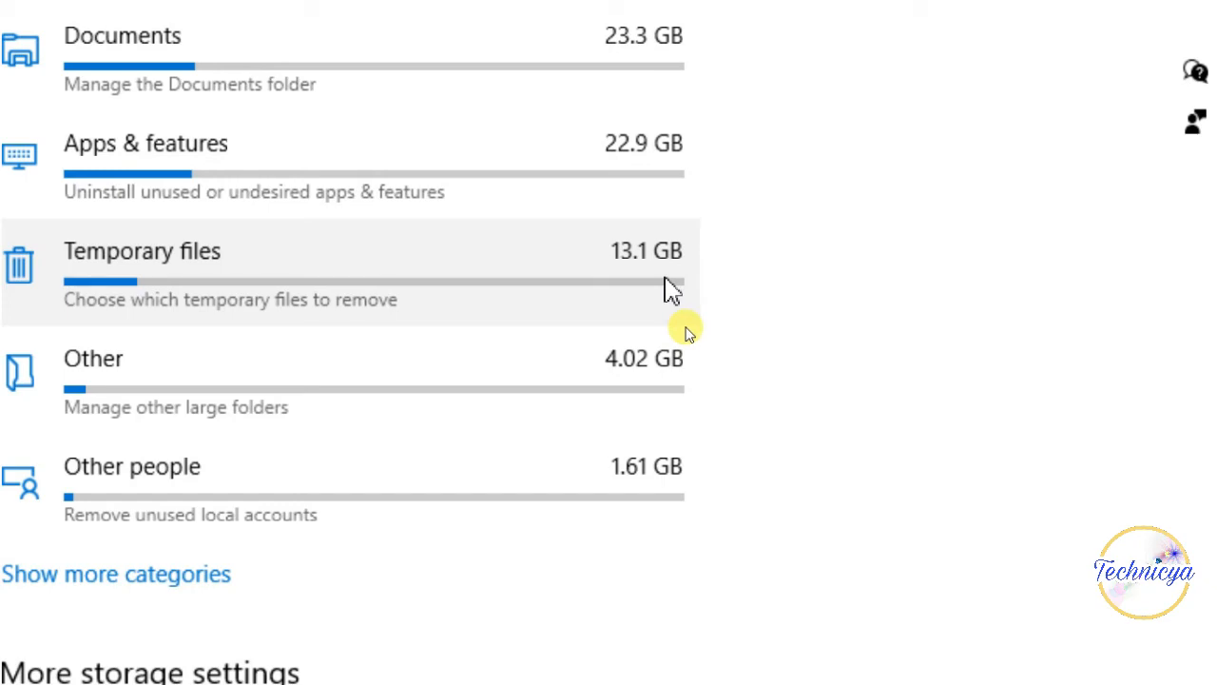
pyautogui.click(592, 278)
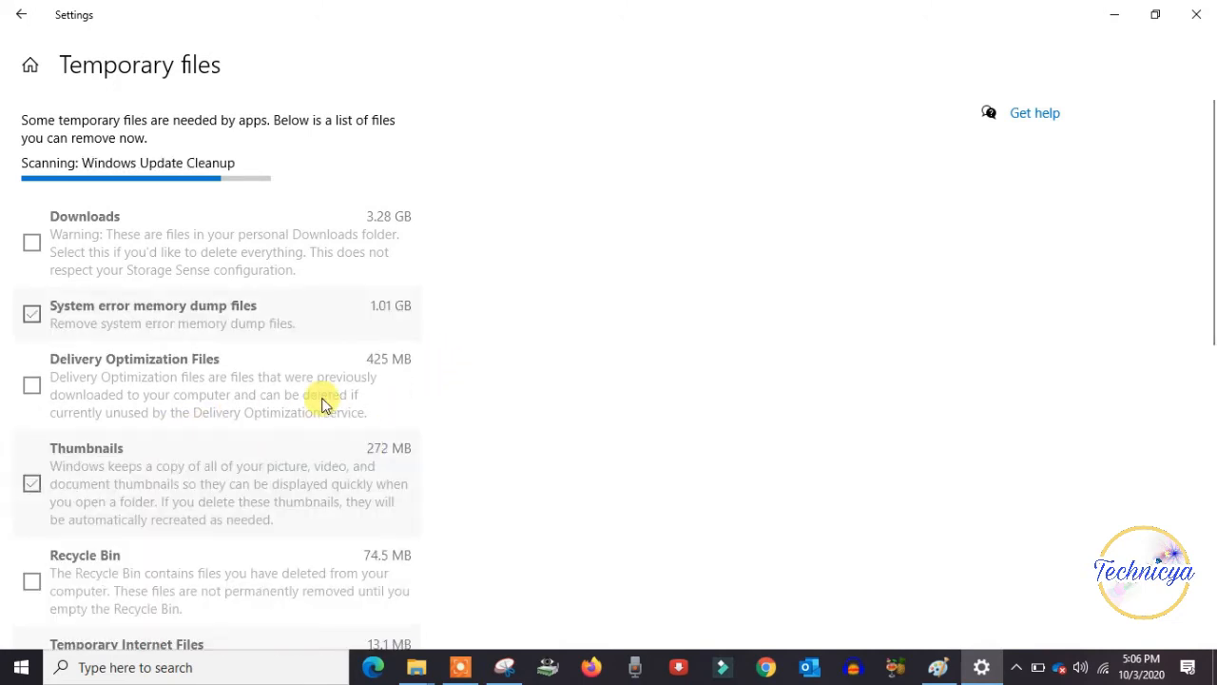
# Step: Review the removable temporary file categories and remove the preselected files, leaving Downloads, Delivery Optimization Files and Recycle Bin unselected
pyautogui.scroll(-5, 321, 404)
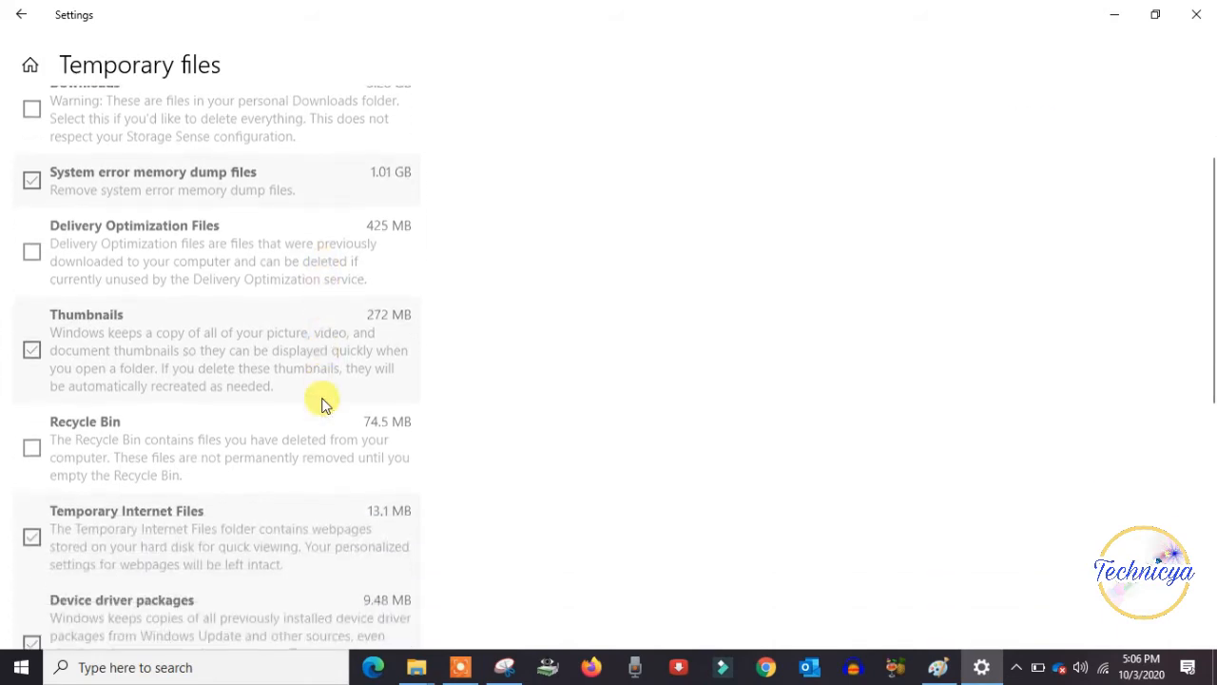
pyautogui.scroll(-3, 321, 405)
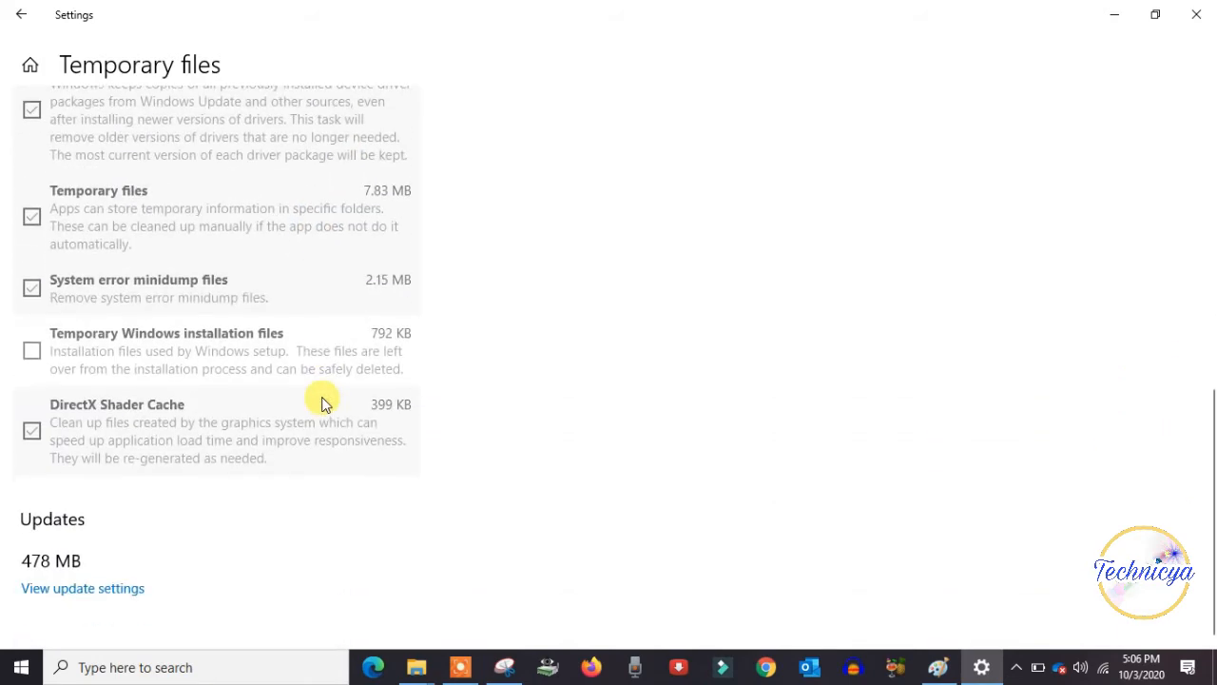
pyautogui.scroll(-1, 322, 404)
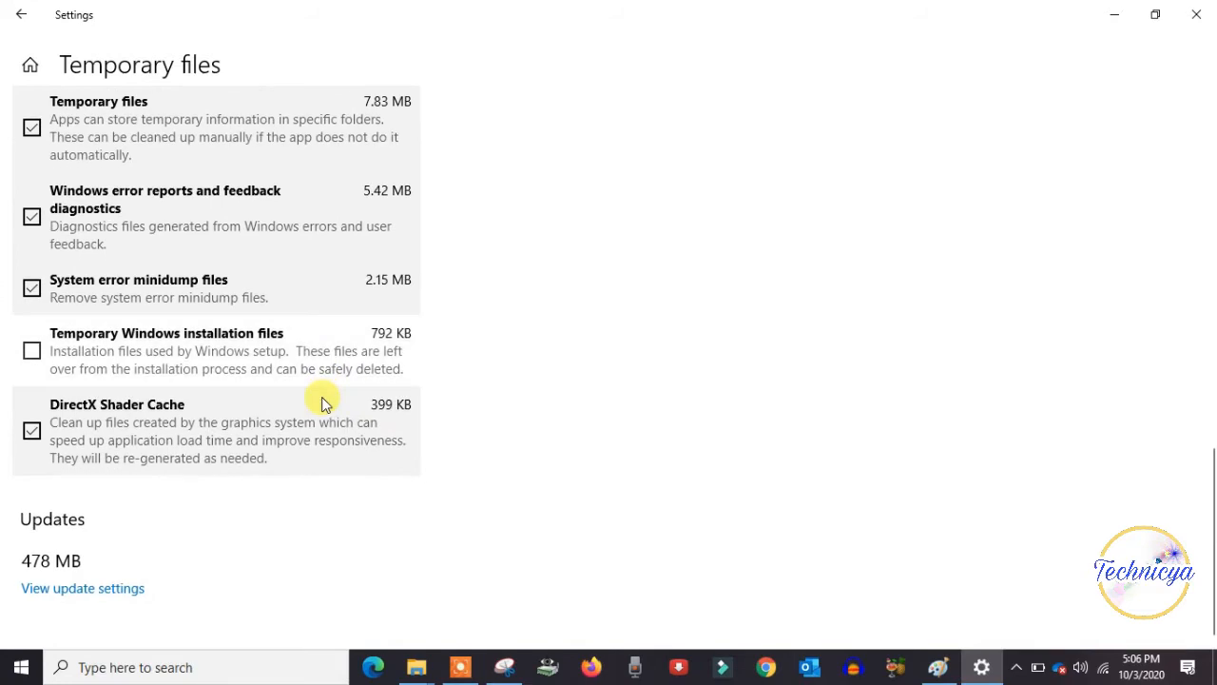
pyautogui.scroll(15, 322, 405)
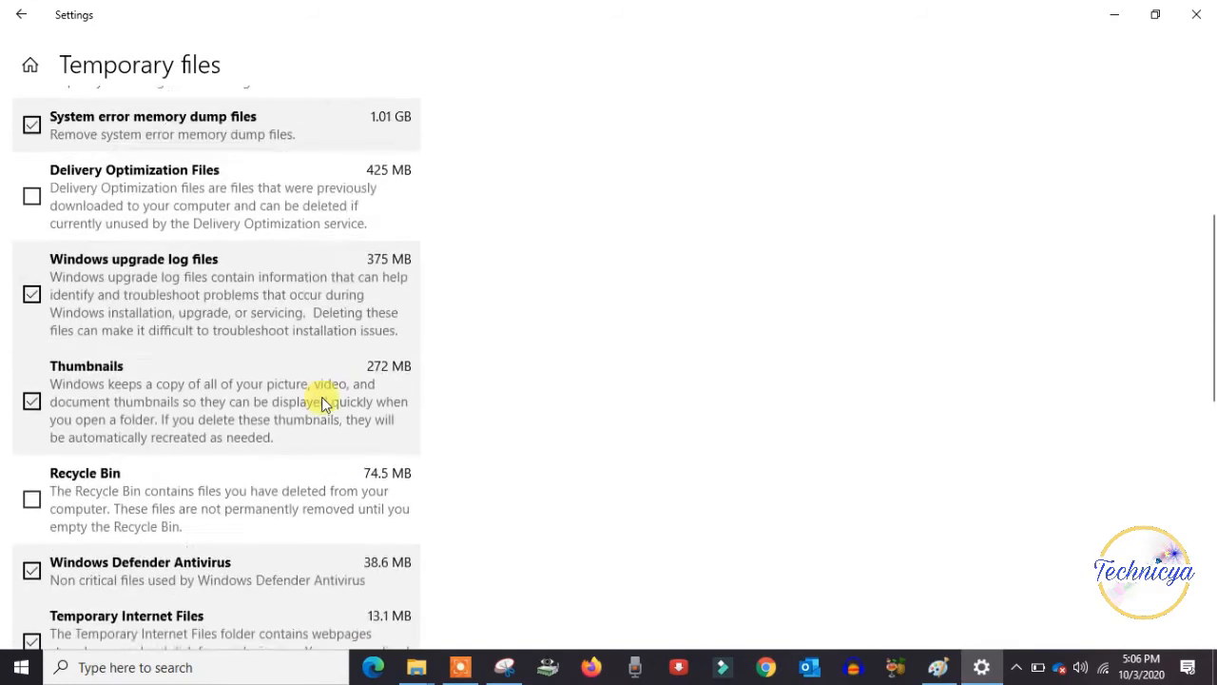
pyautogui.scroll(3, 320, 395)
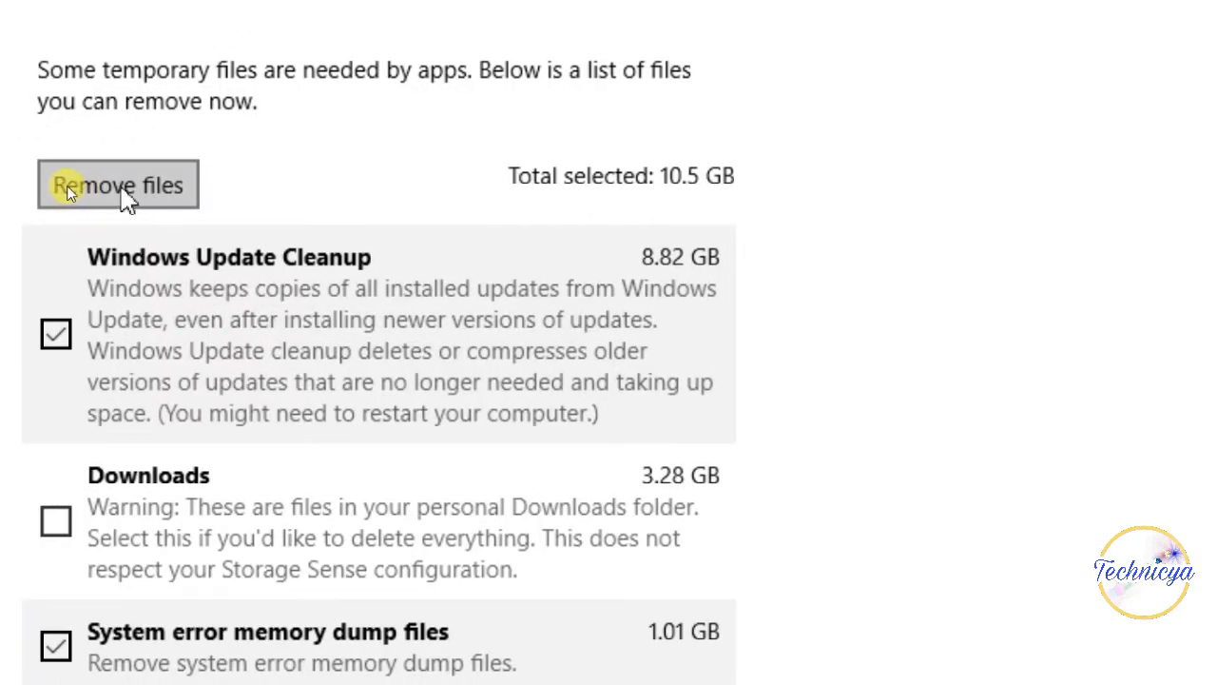
pyautogui.click(78, 186)
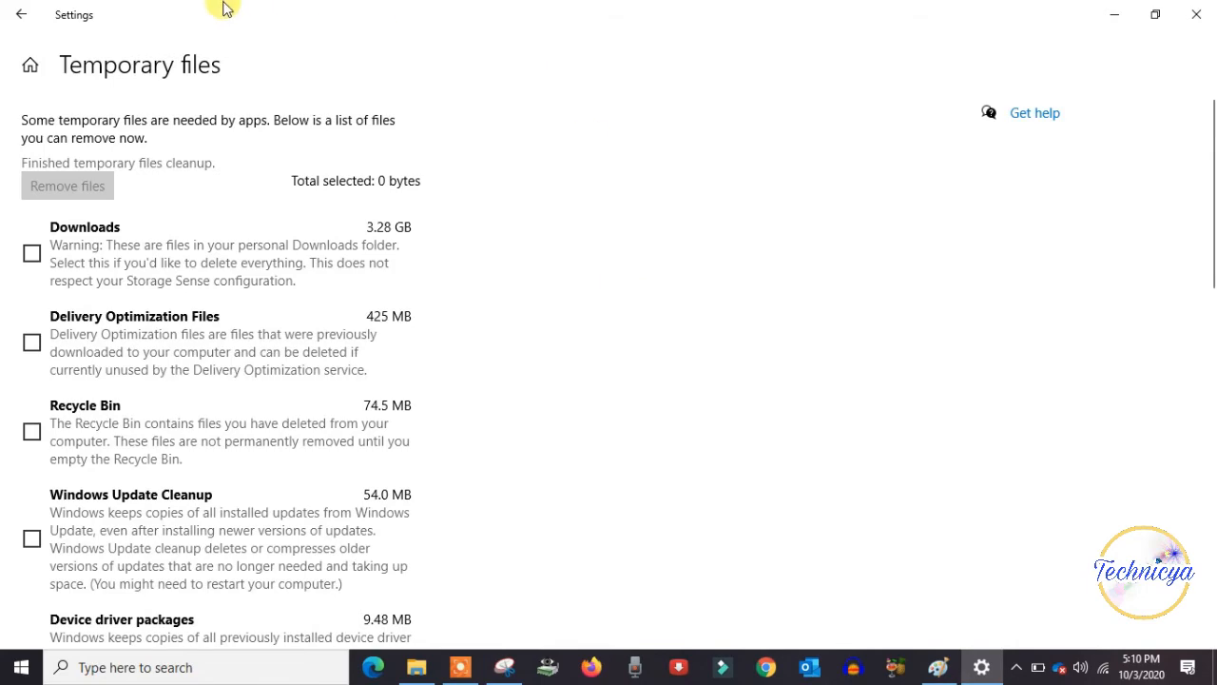
# Step: Close the Settings window and refresh the drives in the This PC window of File Explorer
pyautogui.click(1200, 19)
pyautogui.click(414, 666)
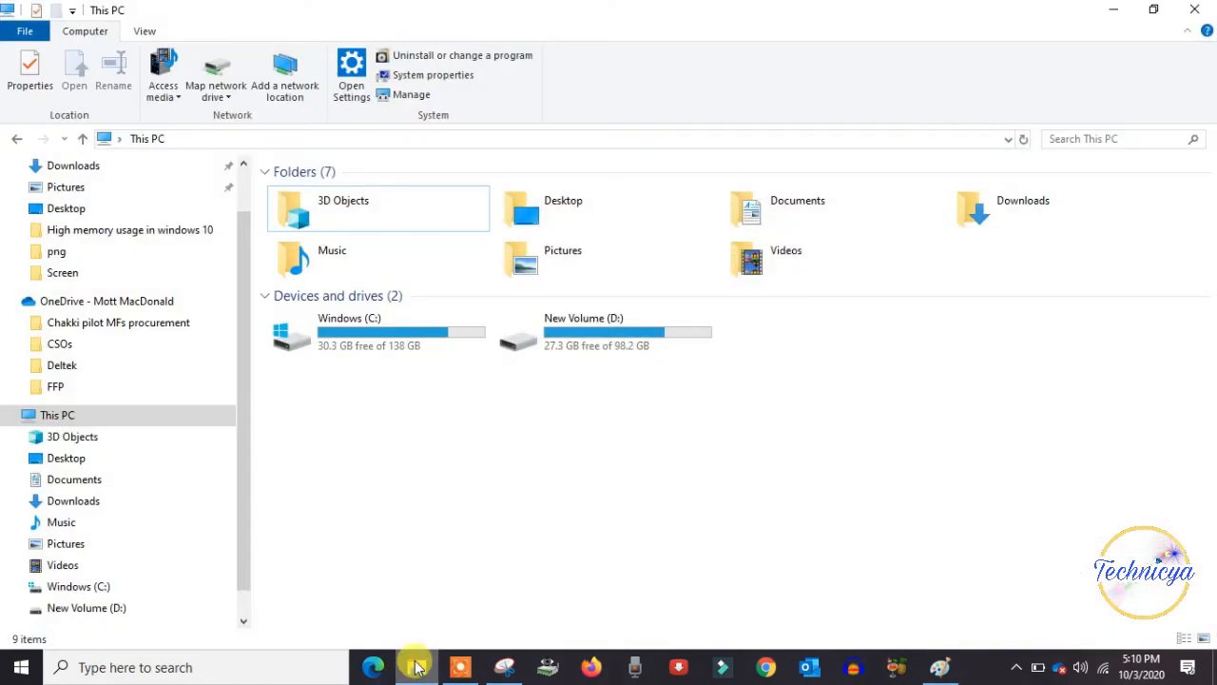
pyautogui.rightClick(393, 453)
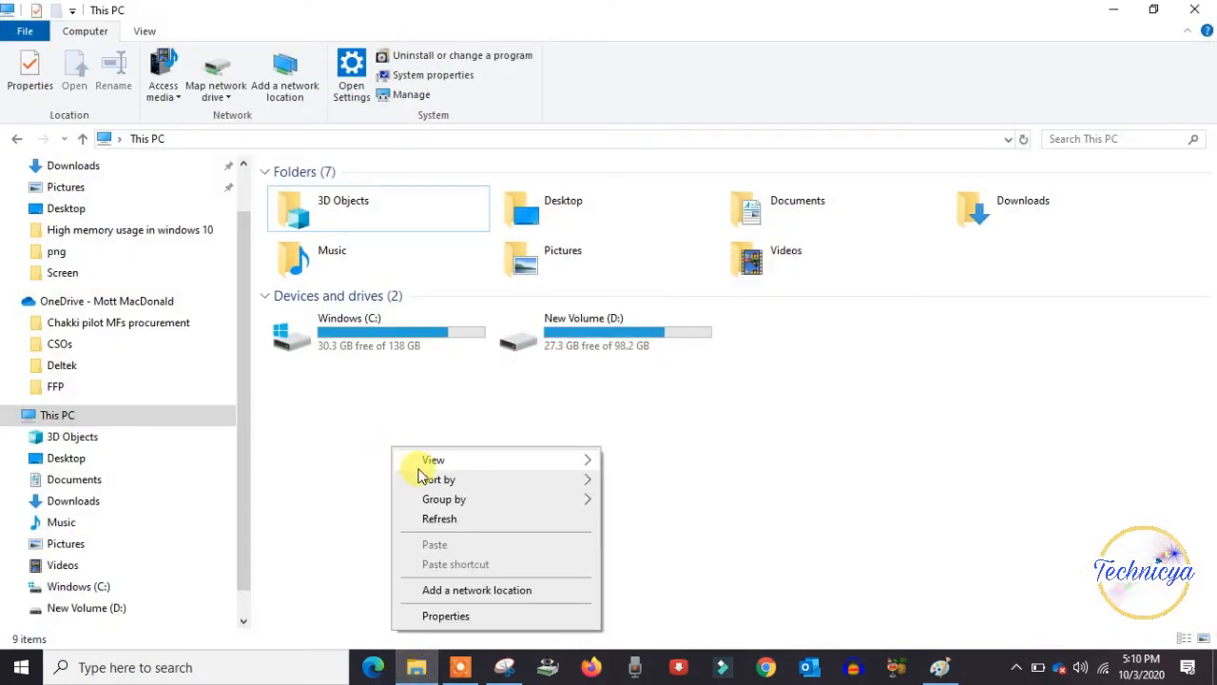
pyautogui.click(427, 519)
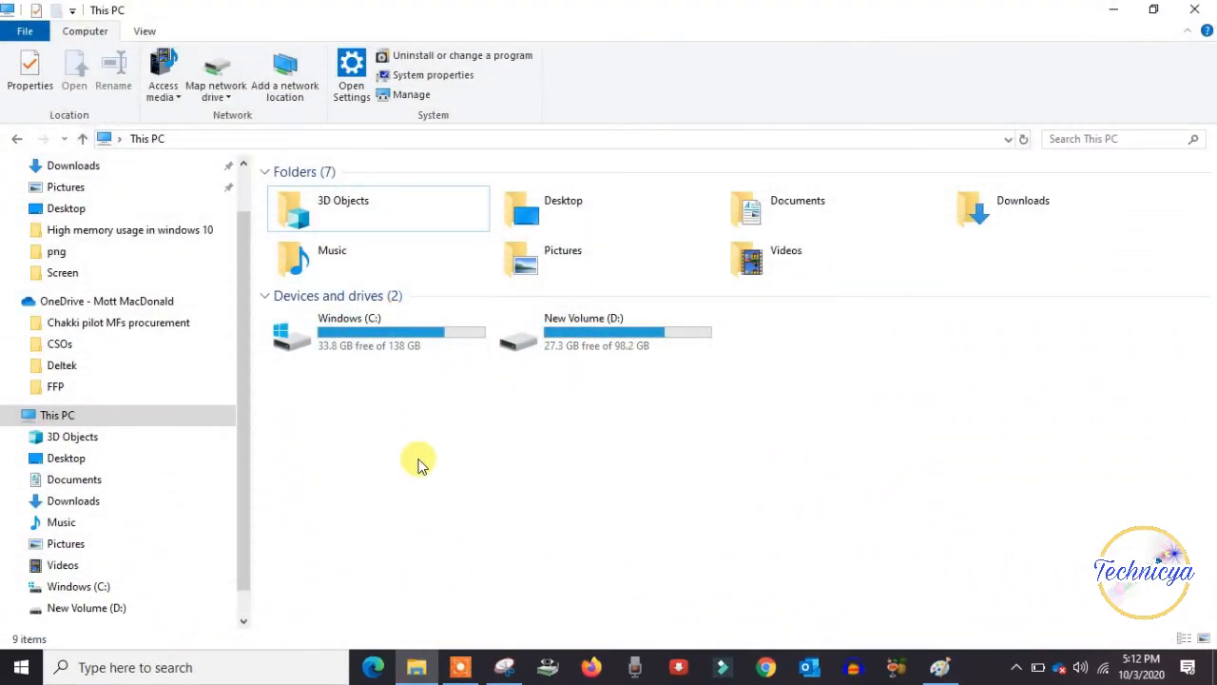
# Step: Open the SoftwareDistribution folder inside the Windows folder on the C: drive
pyautogui.doubleClick(379, 348)
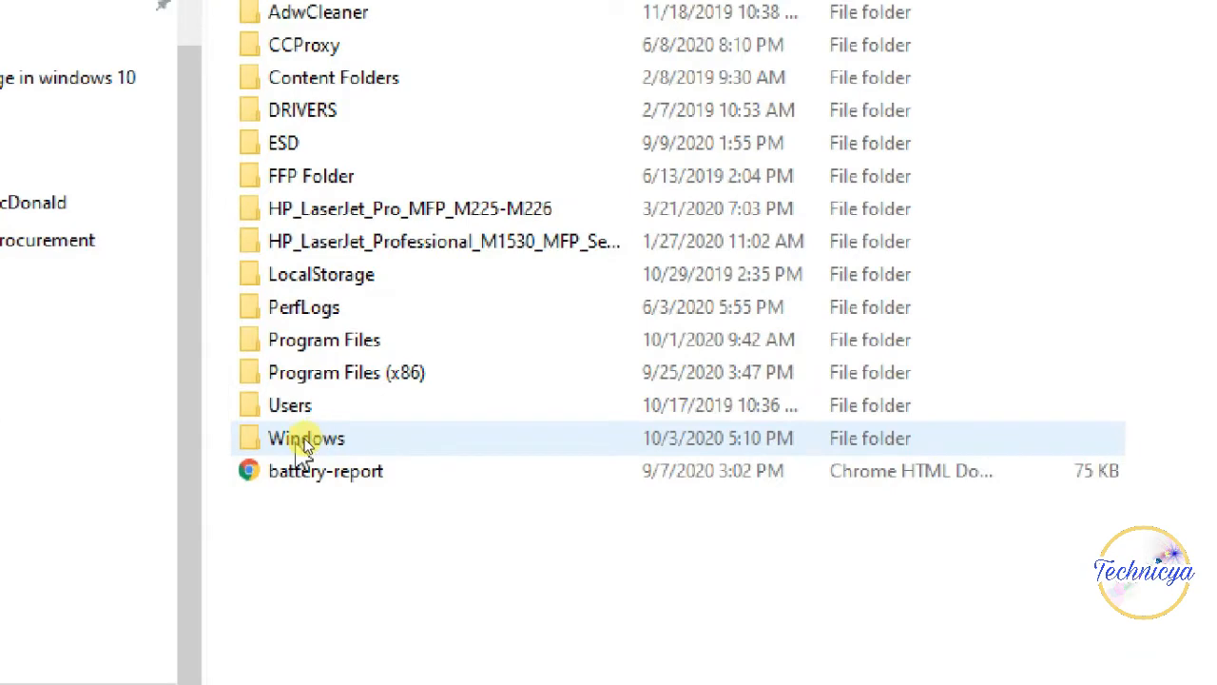
pyautogui.doubleClick(316, 438)
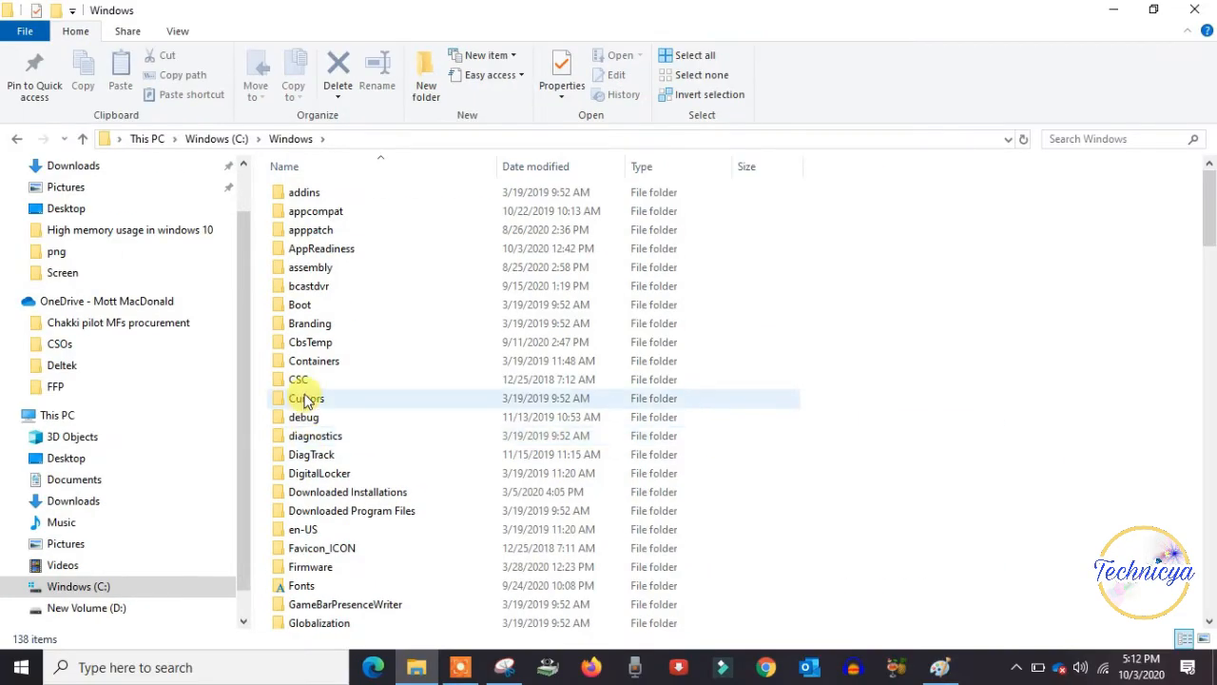
pyautogui.click(300, 374)
pyautogui.moveTo(1211, 225)
pyautogui.mouseDown()
pyautogui.moveTo(1212, 433)
pyautogui.moveTo(1212, 406)
pyautogui.mouseUp()
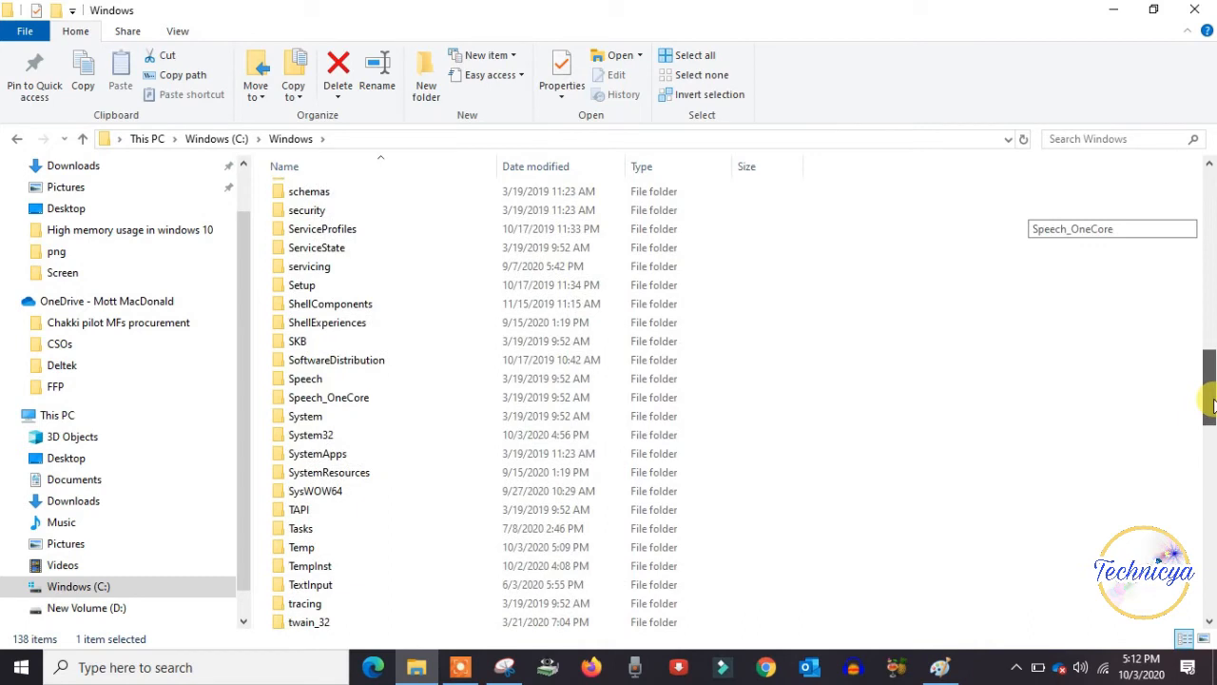
pyautogui.doubleClick(345, 362)
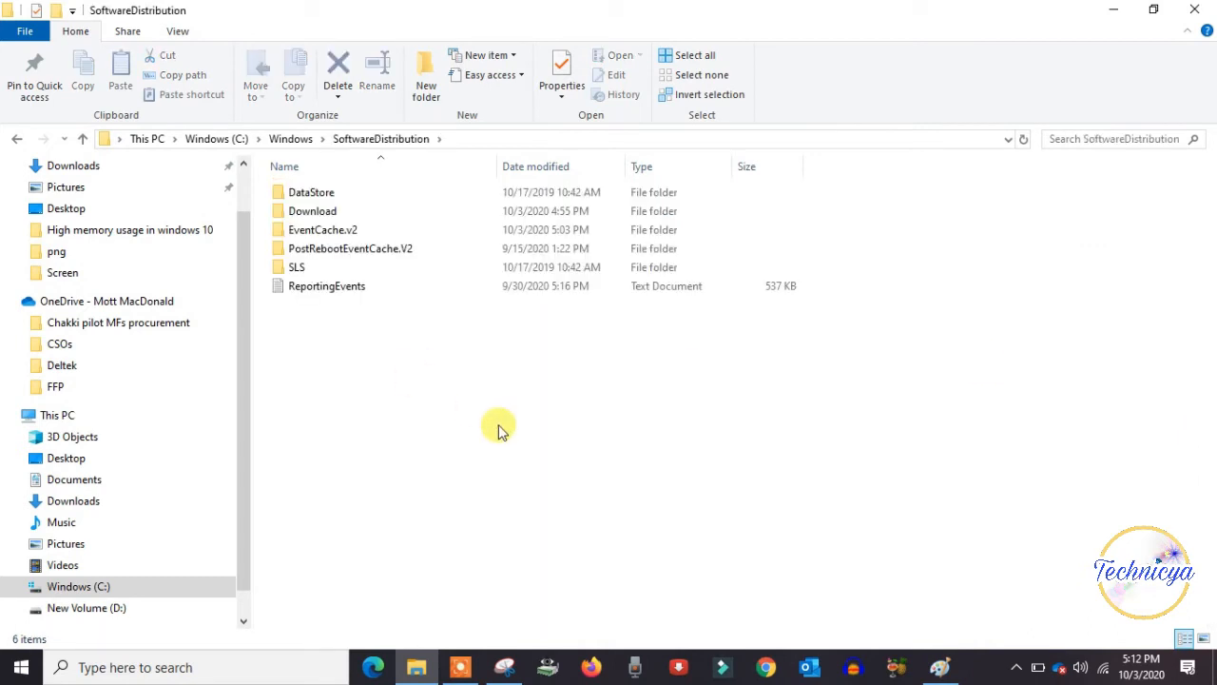
# Step: Permanently delete all items in the SoftwareDistribution folder, granting administrator permission and skipping all files that are in use
pyautogui.hotkey('ctrl', 'a')
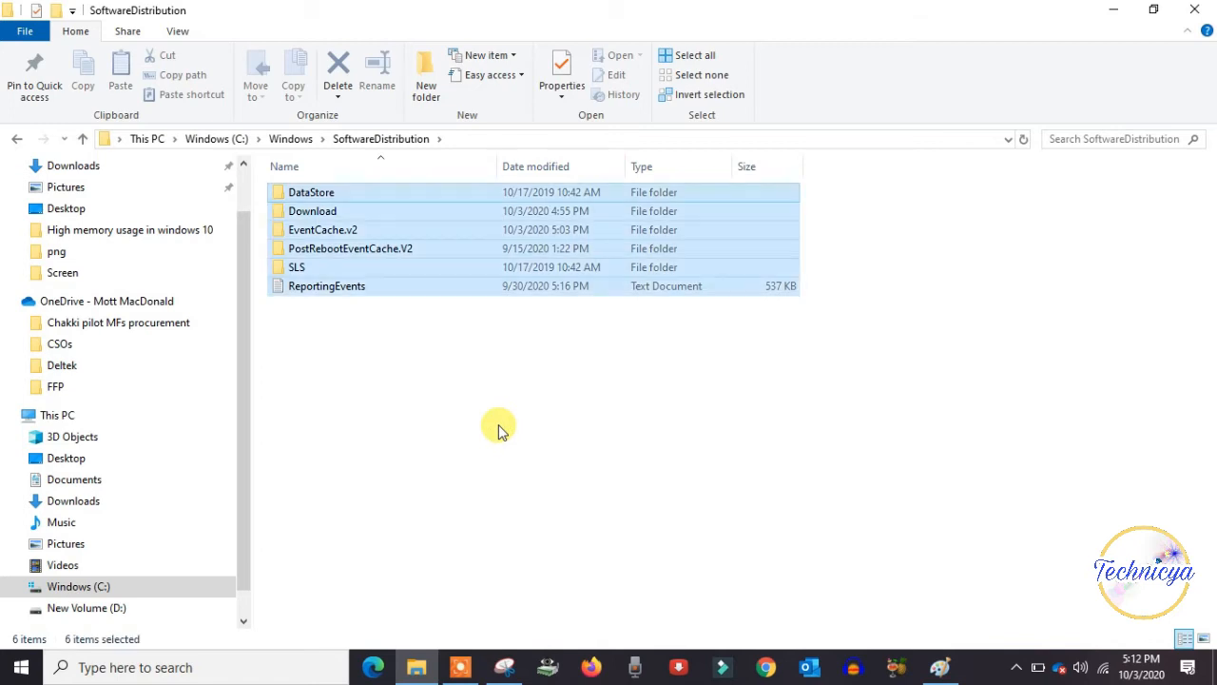
pyautogui.hotkey('shift', 'Delete')
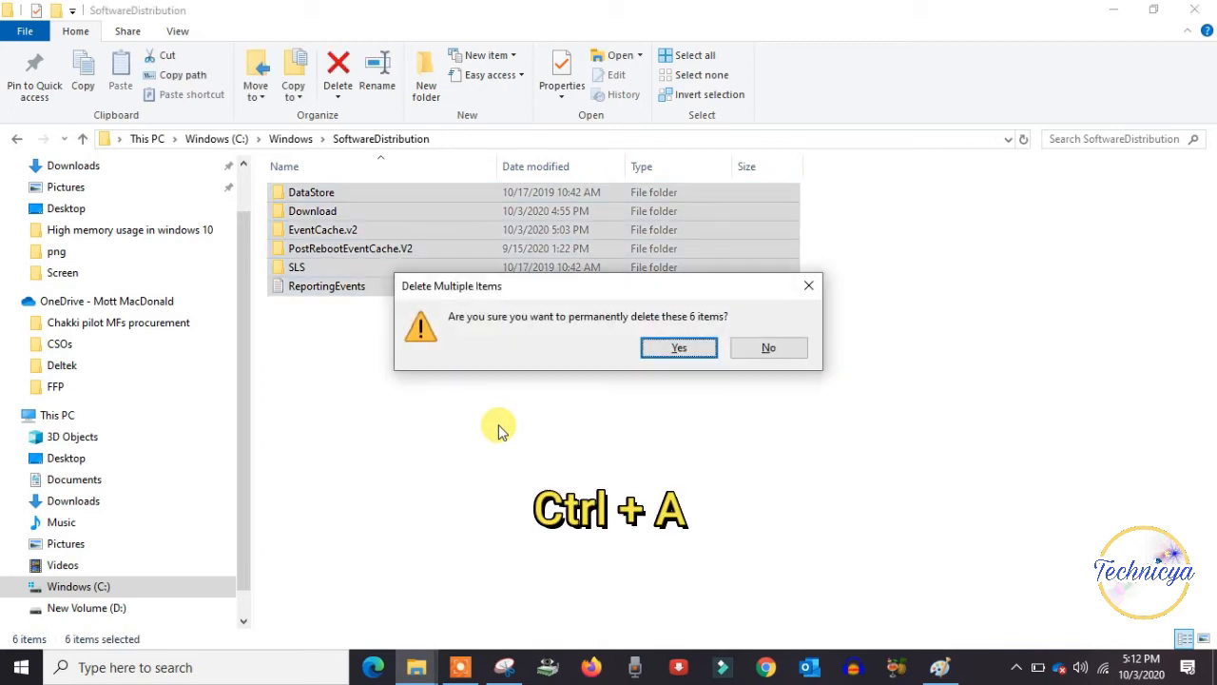
pyautogui.click(673, 349)
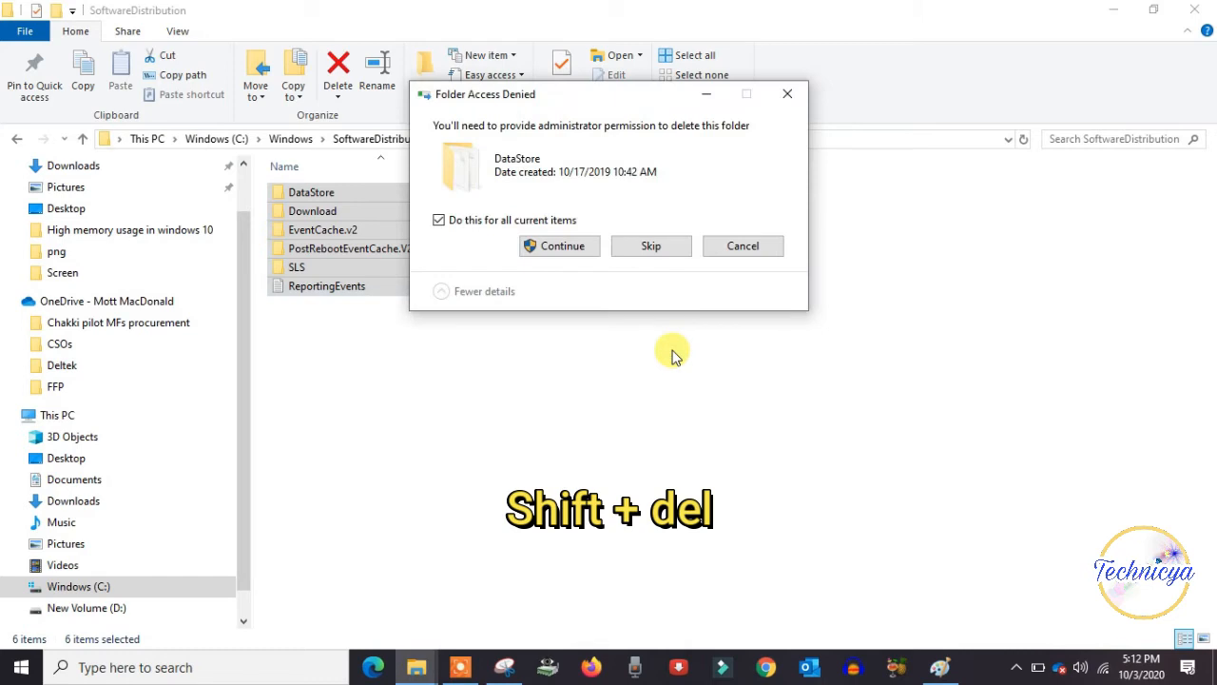
pyautogui.click(562, 249)
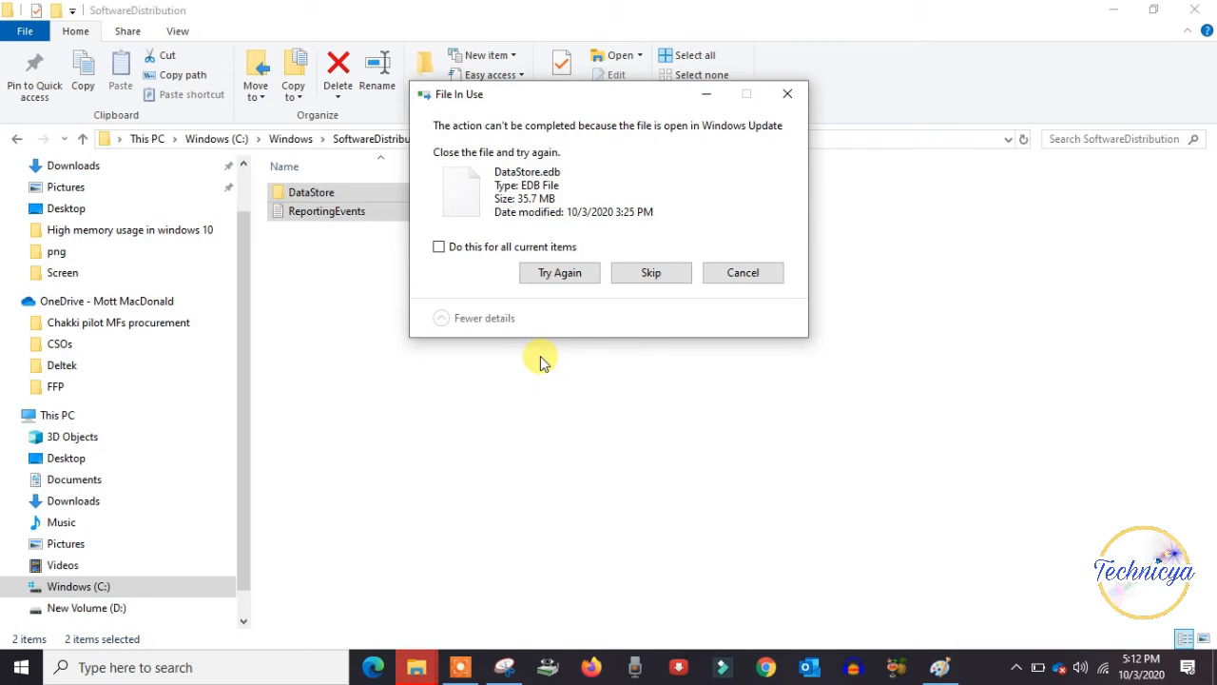
pyautogui.click(660, 281)
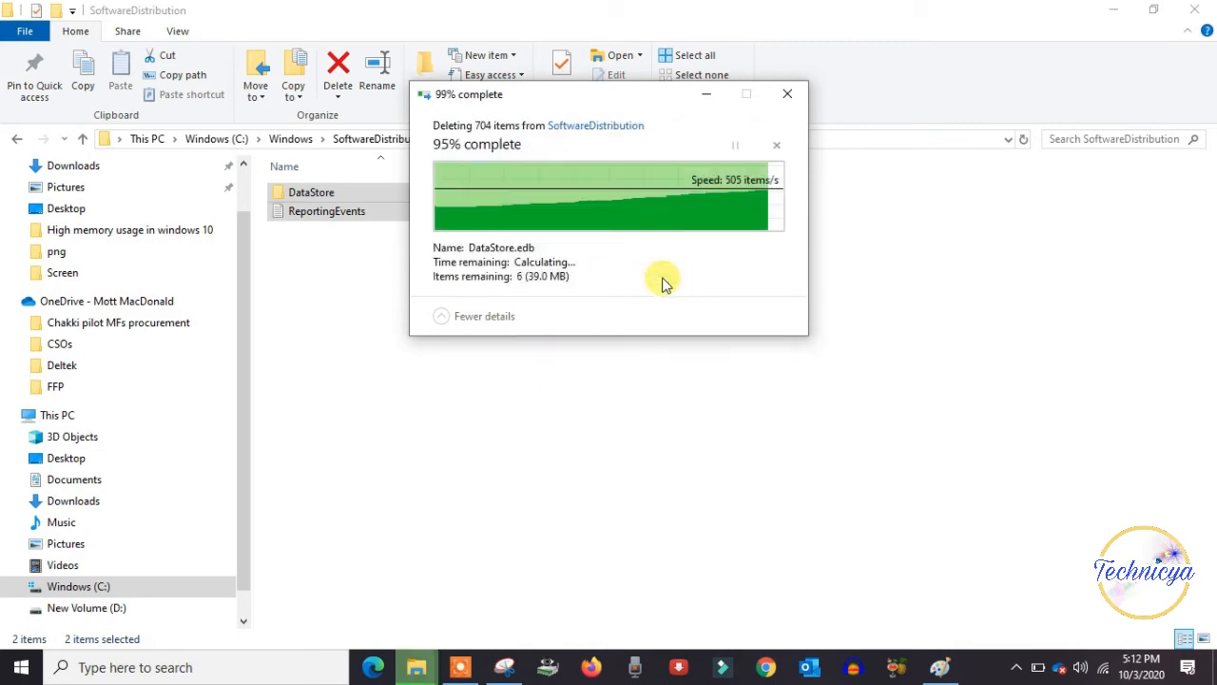
pyautogui.click(514, 247)
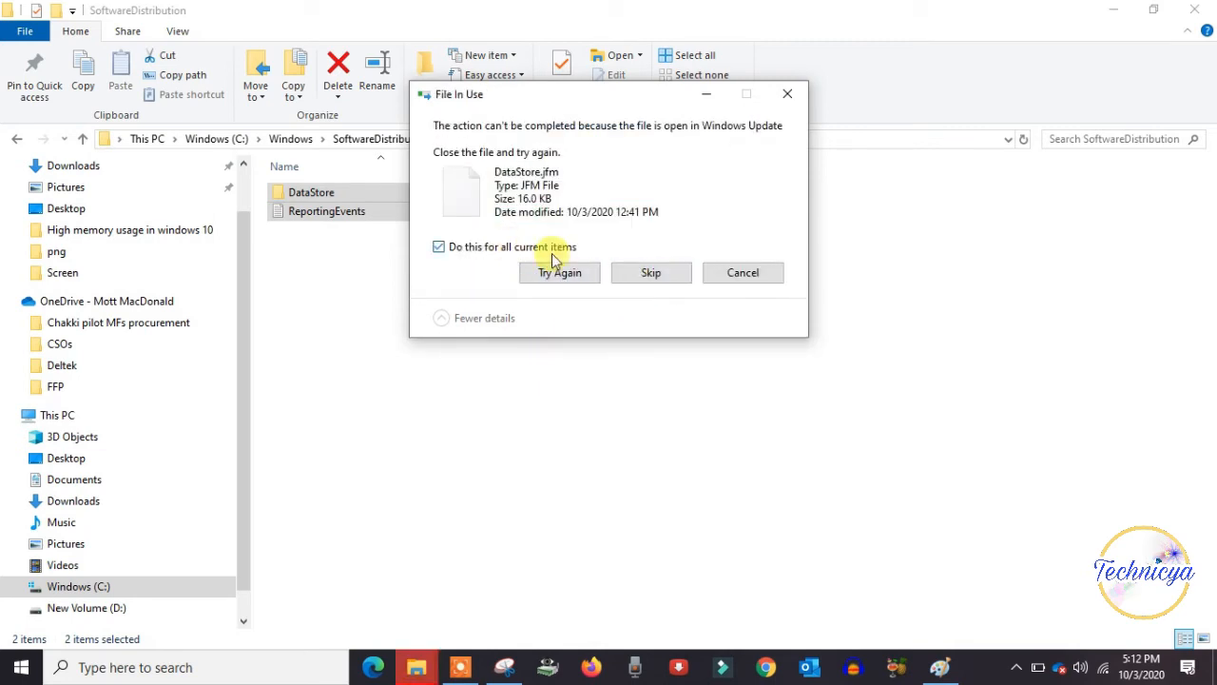
pyautogui.click(634, 282)
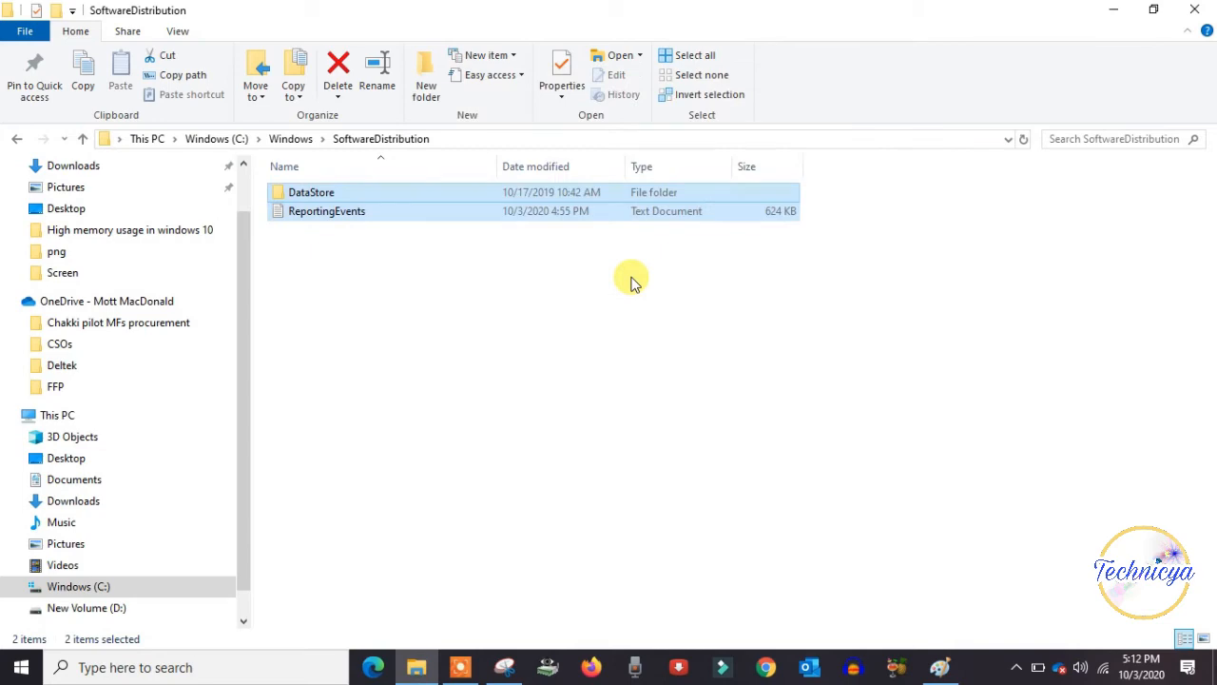
# Step: Close the SoftwareDistribution window and show This PC in a new File Explorer window
pyautogui.click(1195, 10)
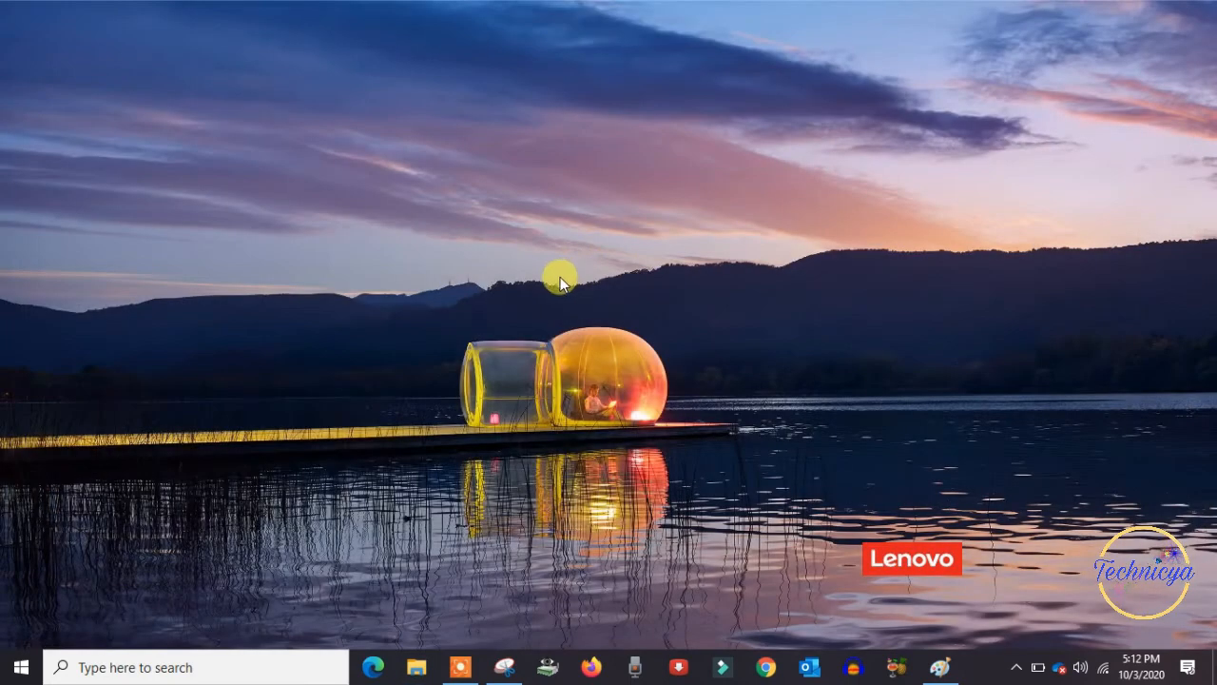
pyautogui.press('super+e')
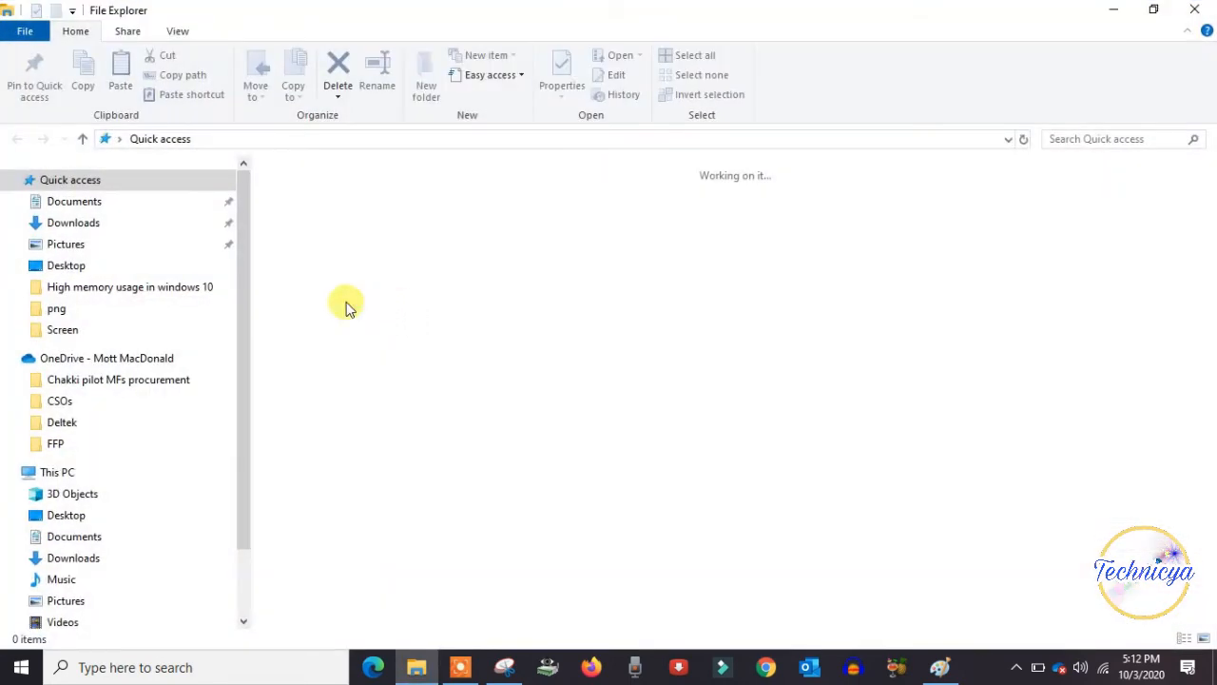
pyautogui.click(59, 473)
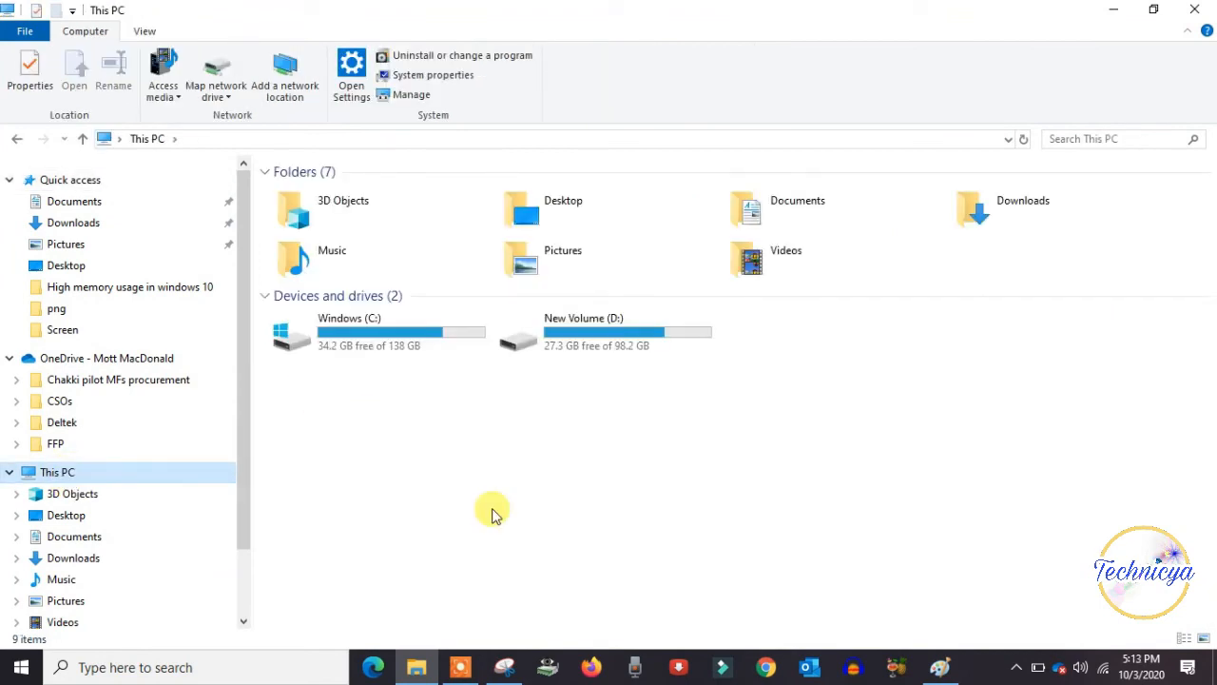
# Step: Switch to Snipping Tool and capture a new snip of the Windows (C:) drive's free space
pyautogui.click(514, 671)
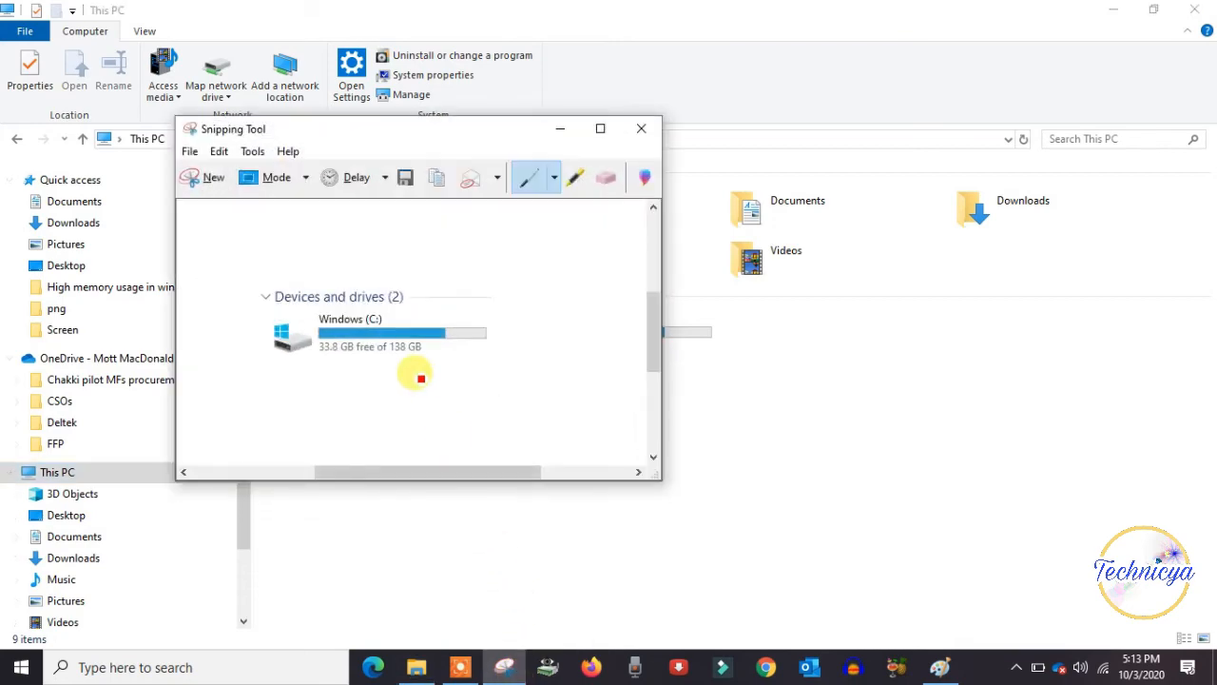
pyautogui.click(214, 177)
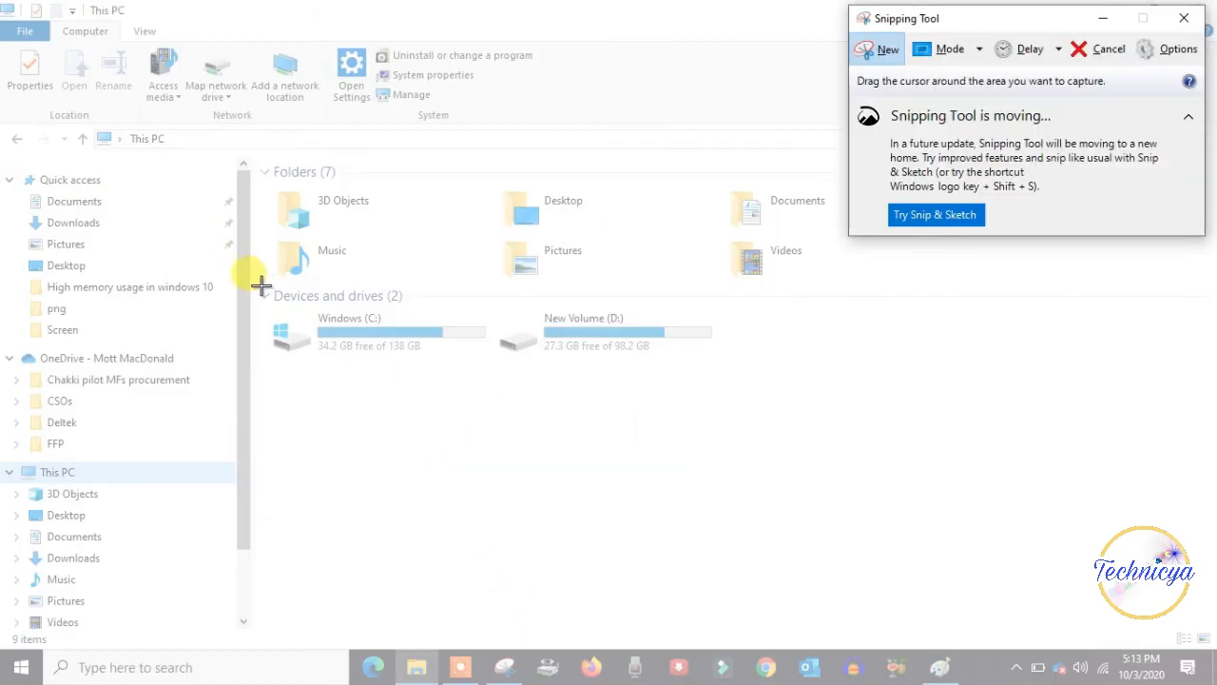
pyautogui.moveTo(257, 283); pyautogui.dragTo(470, 352)
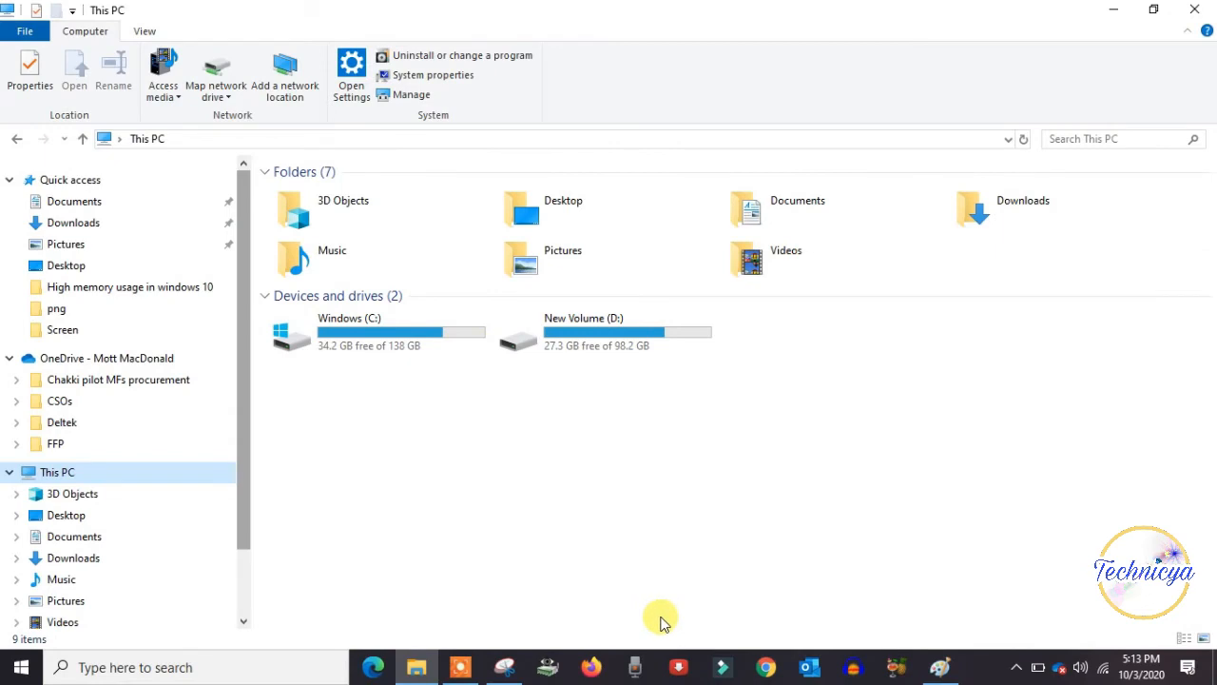
# Step: Search Windows for "disk c", open Disk Cleanup and scan the Windows (C:) drive
pyautogui.click(193, 669)
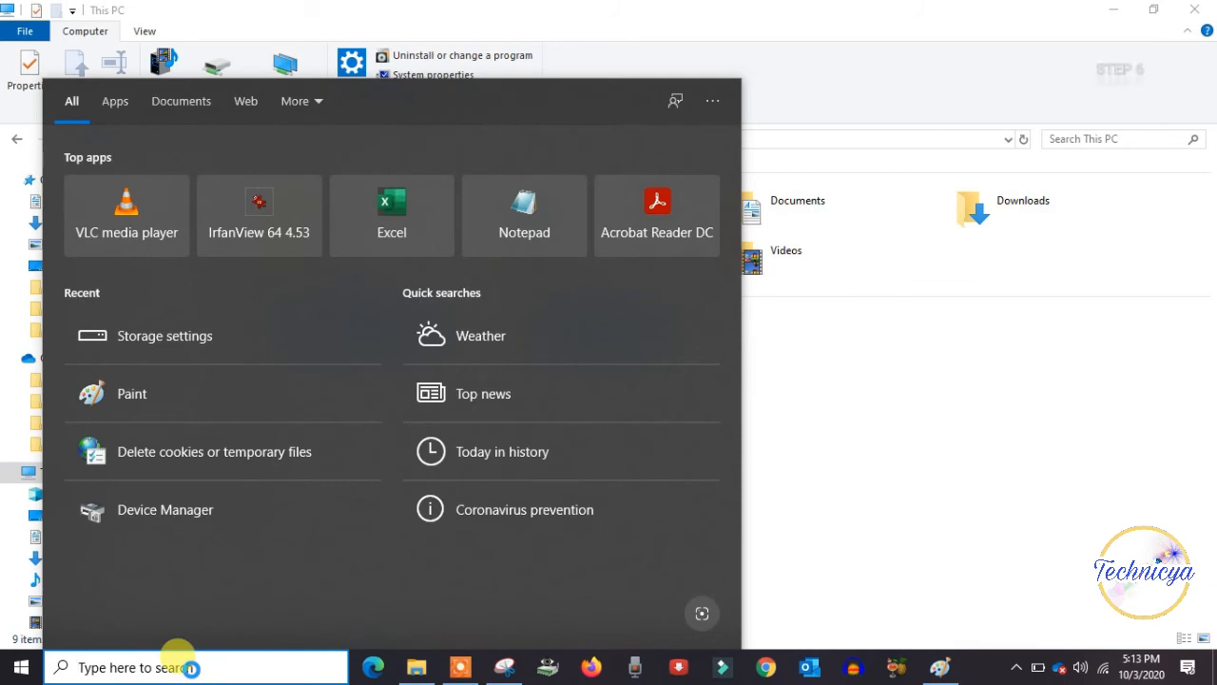
pyautogui.write('disk c')
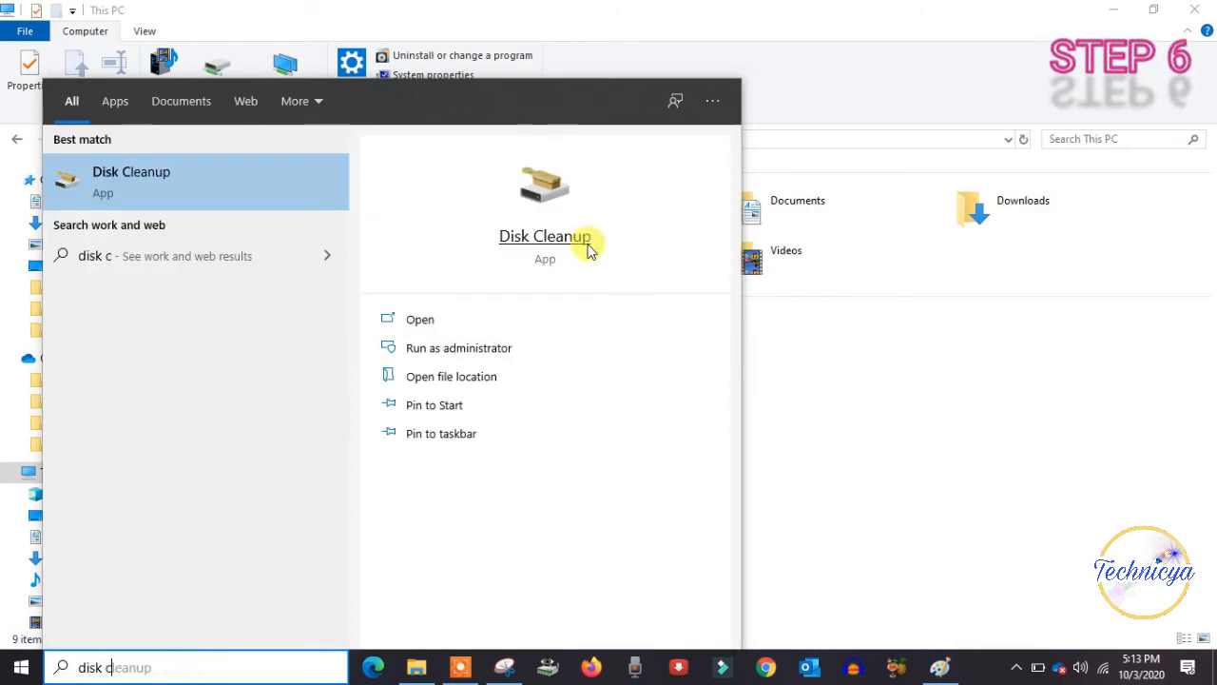
pyautogui.click(571, 238)
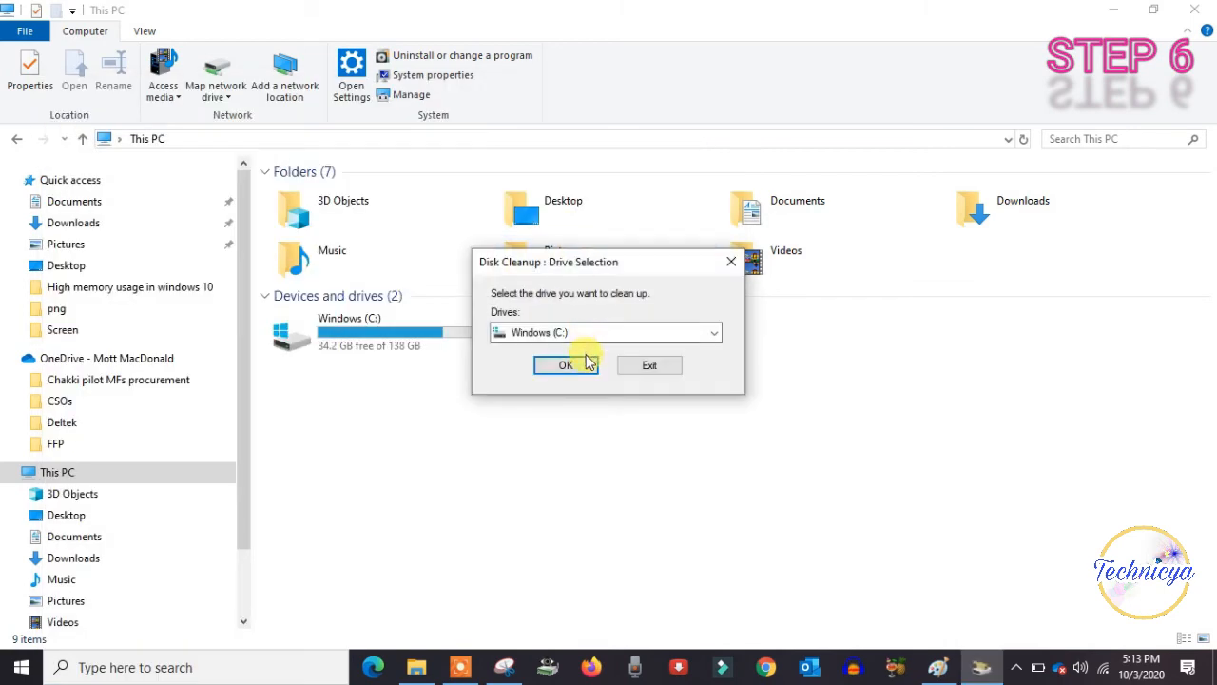
pyautogui.click(578, 370)
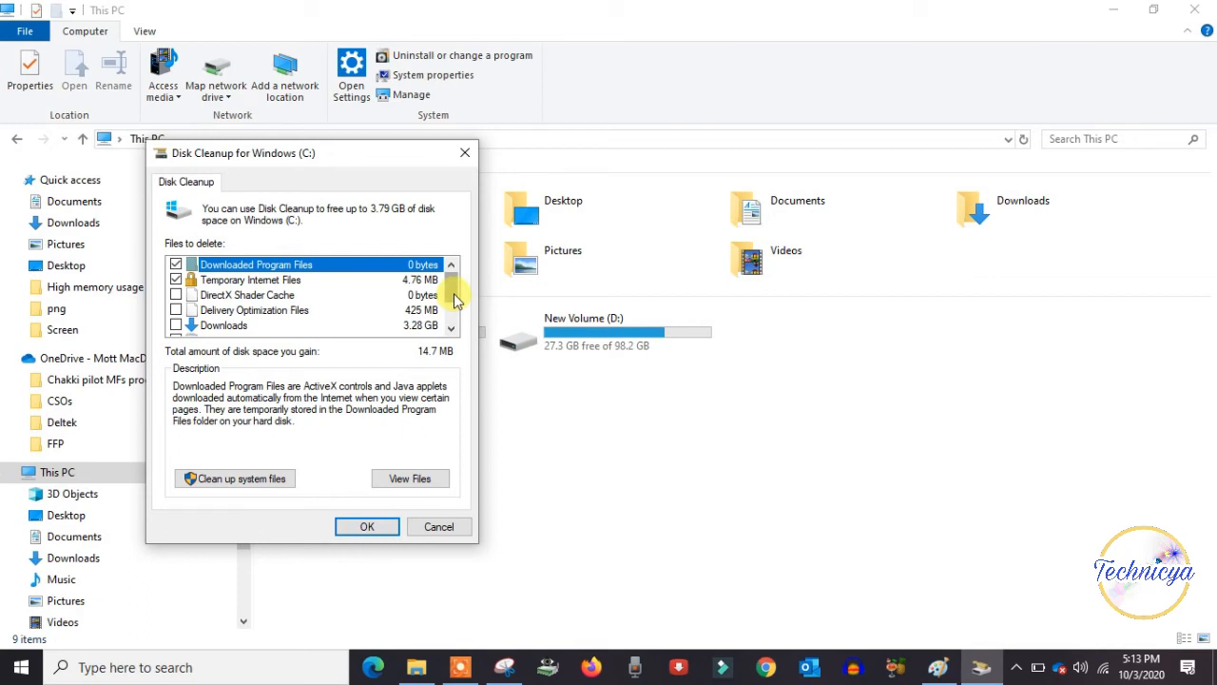
# Step: Review the Disk Cleanup file categories for Windows (C:) and permanently delete the preselected ones, including Temporary Internet Files and Thumbnails
pyautogui.scroll(-1, 454, 298)
pyautogui.scroll(1, 455, 296)
pyautogui.scroll(-1, 455, 303)
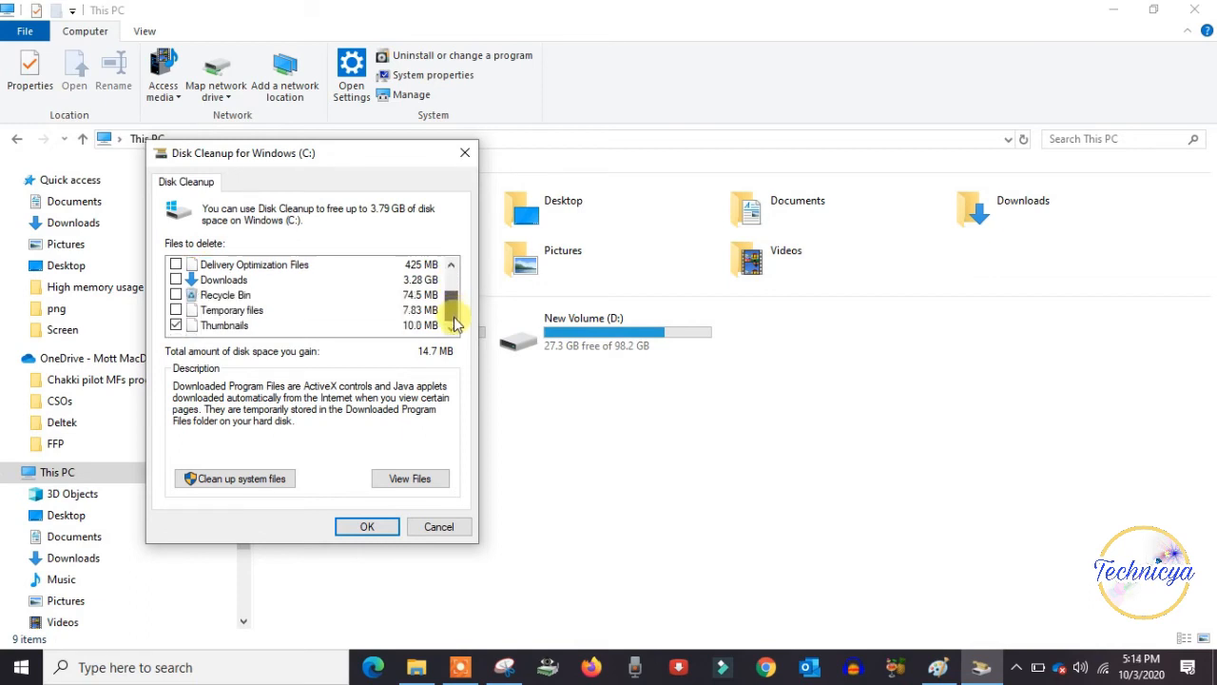
pyautogui.click(366, 529)
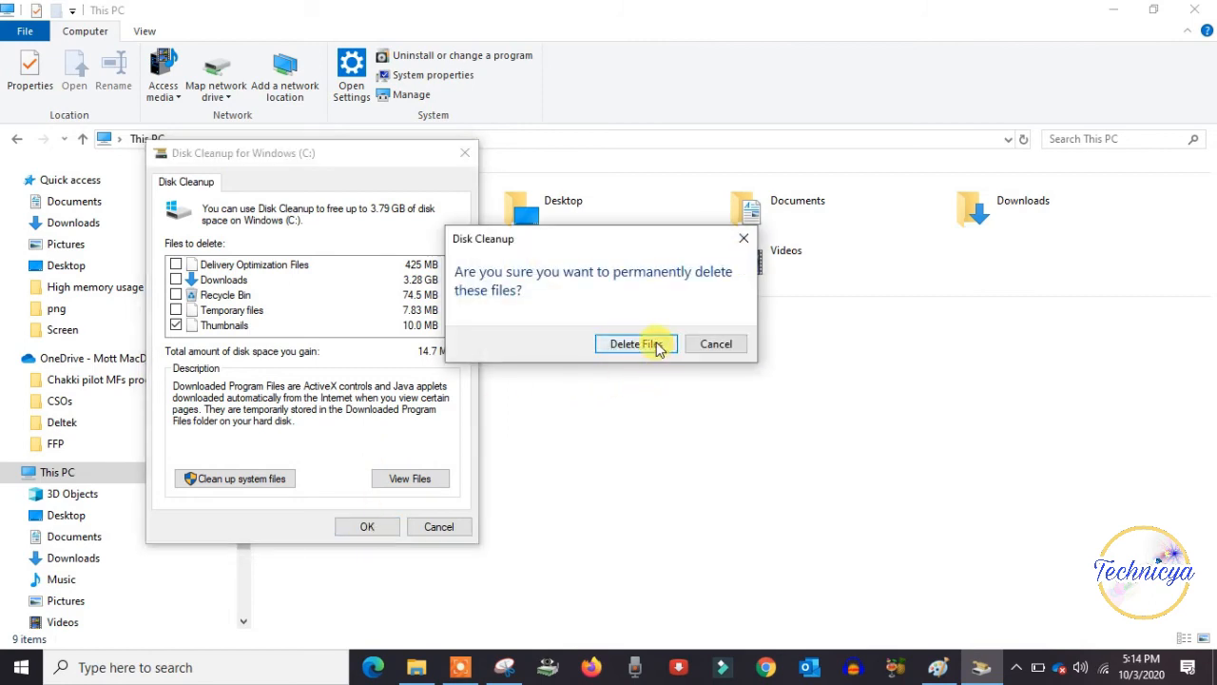
pyautogui.click(656, 347)
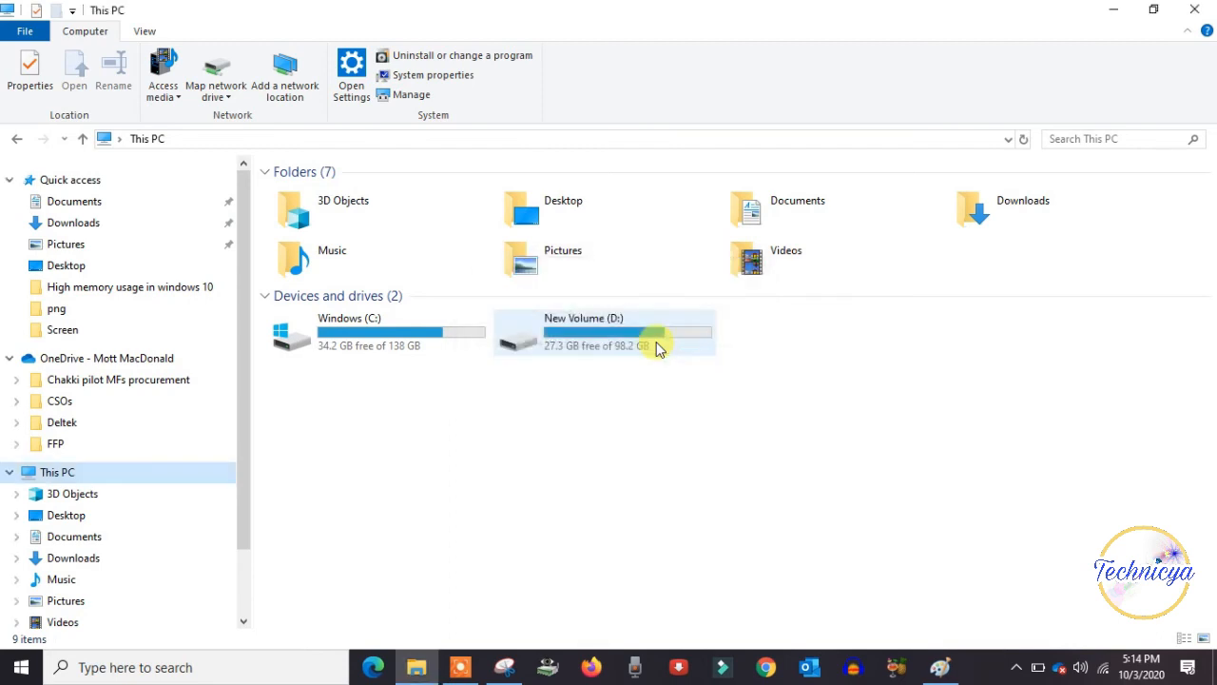
# Step: Refresh This PC, compare the Windows (C:) free-space snips in Paint, and minimize Paint to return to This PC
pyautogui.rightClick(413, 399)
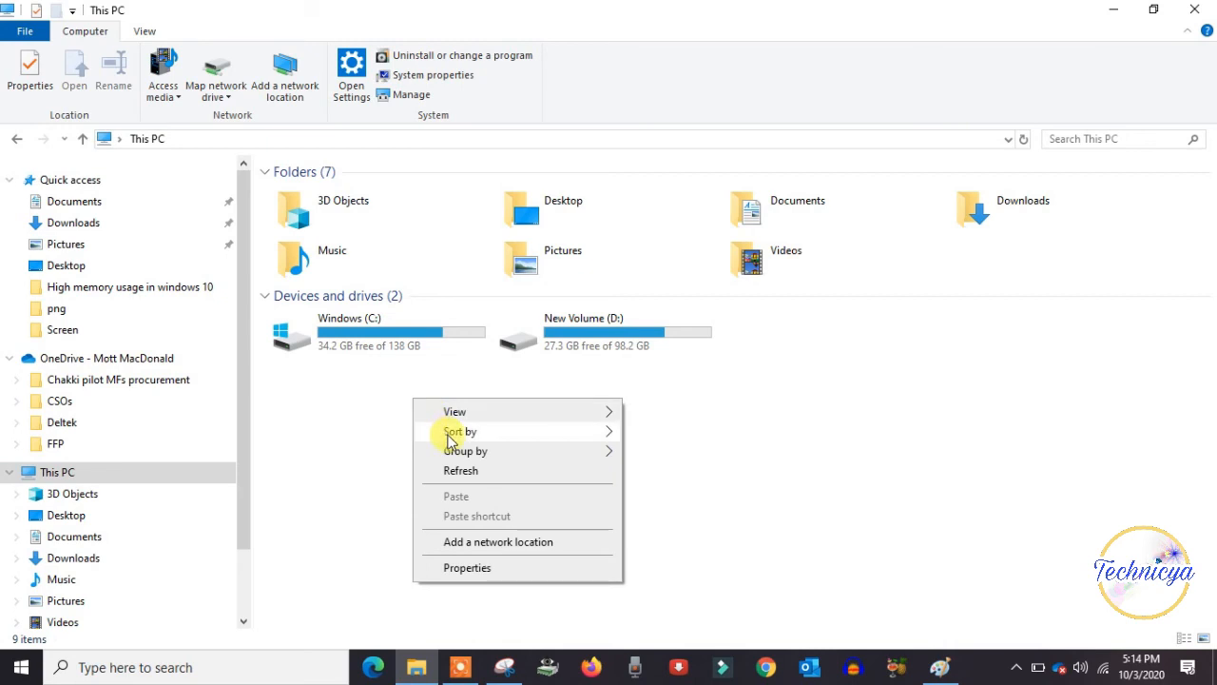
pyautogui.click(464, 472)
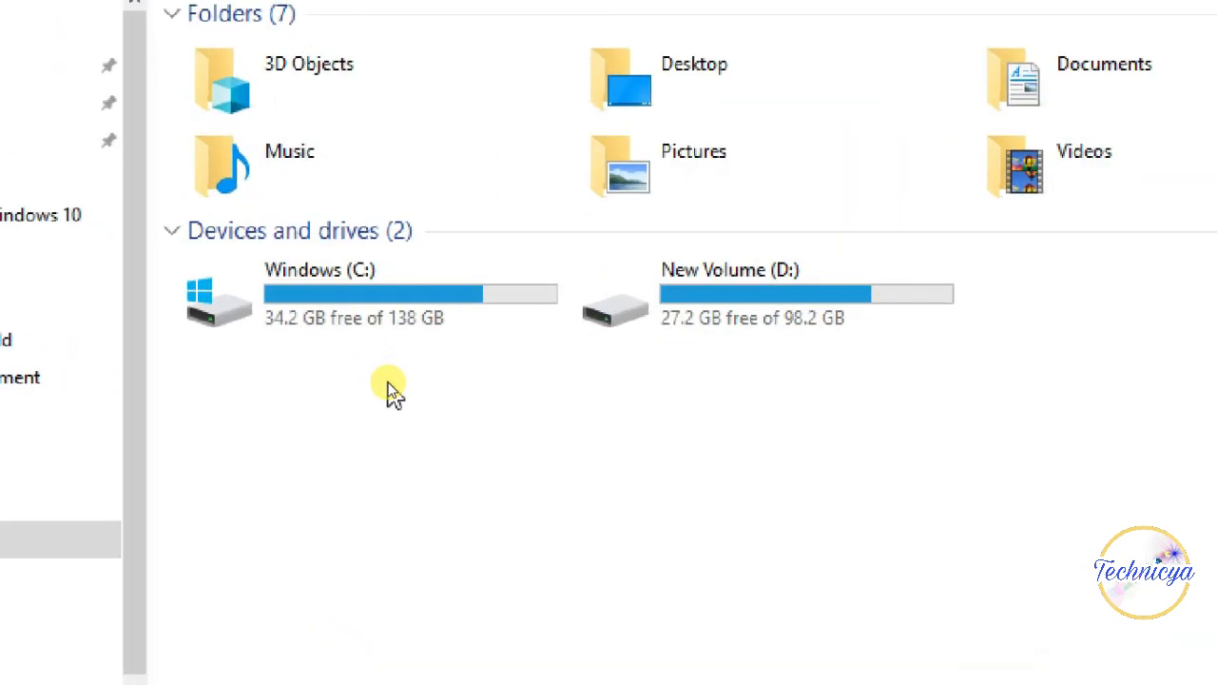
pyautogui.moveTo(930, 673)
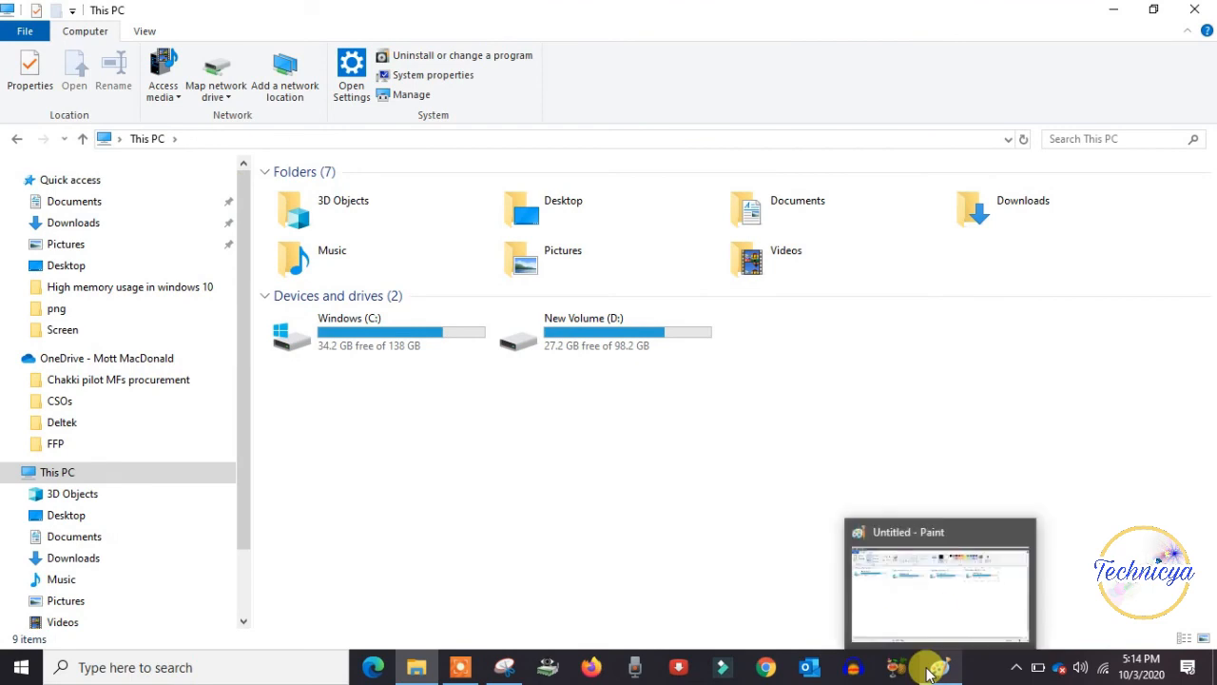
pyautogui.click(942, 598)
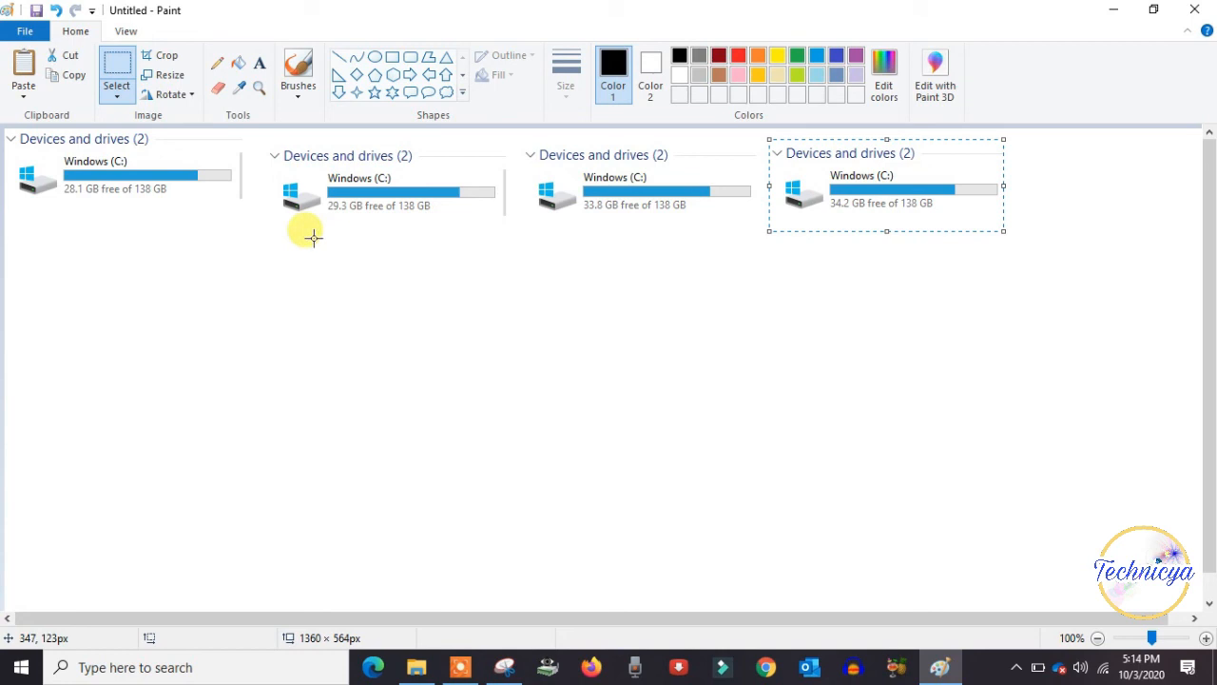
pyautogui.click(1111, 9)
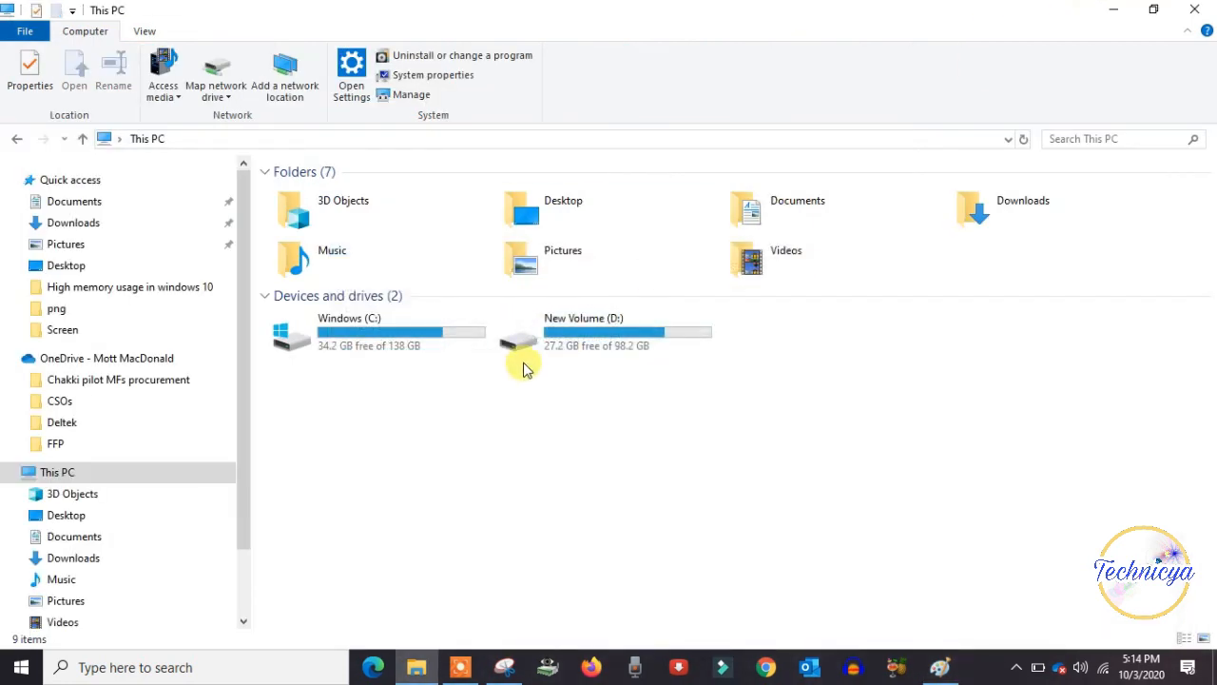